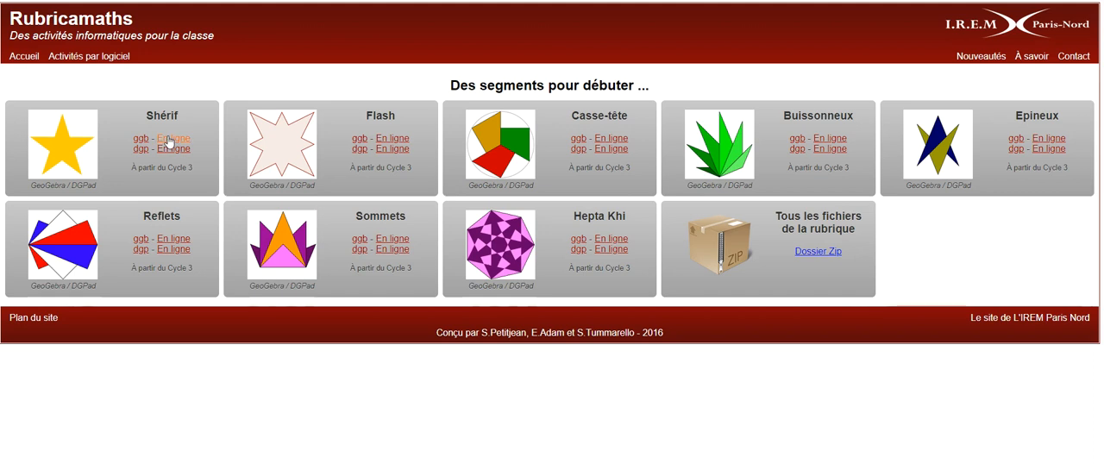
- Open the online version of the Shérif activity
left_click(169, 141)
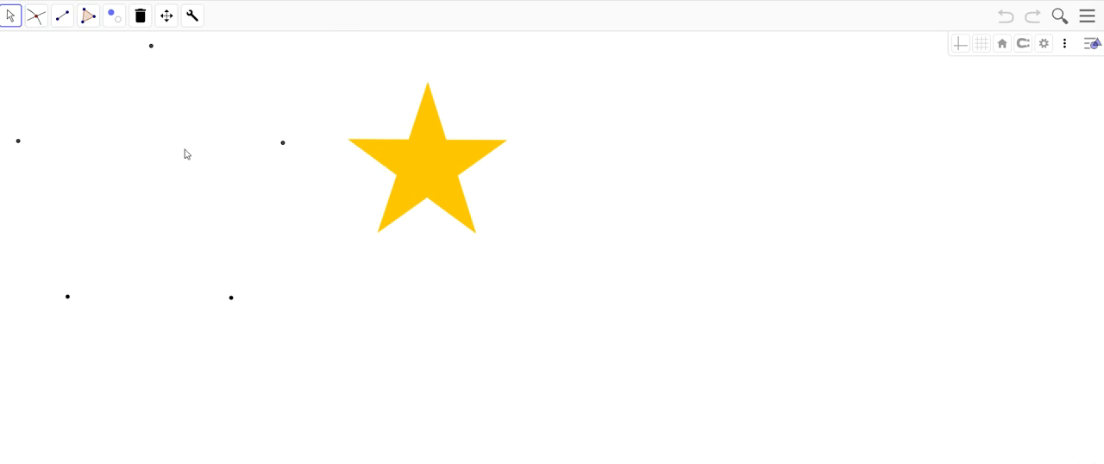
left_click(43, 29)
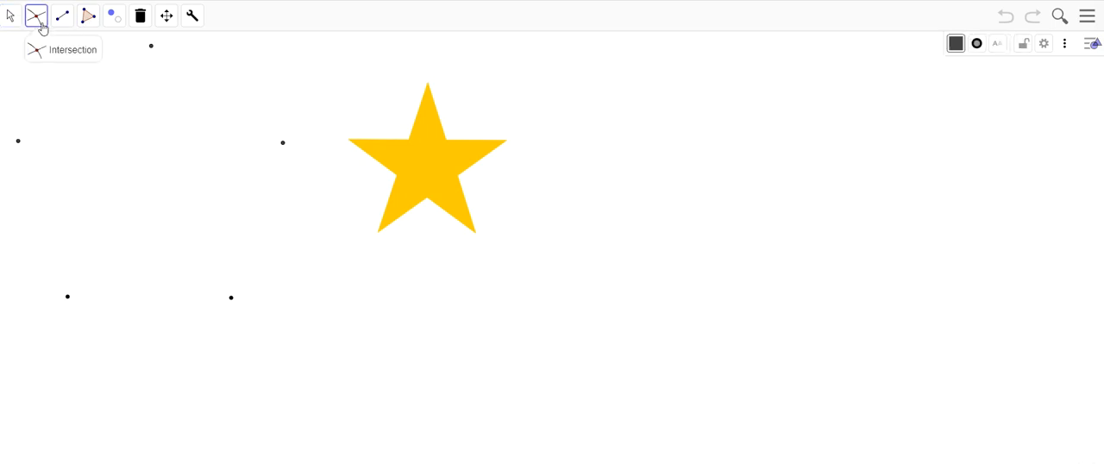
left_click(64, 20)
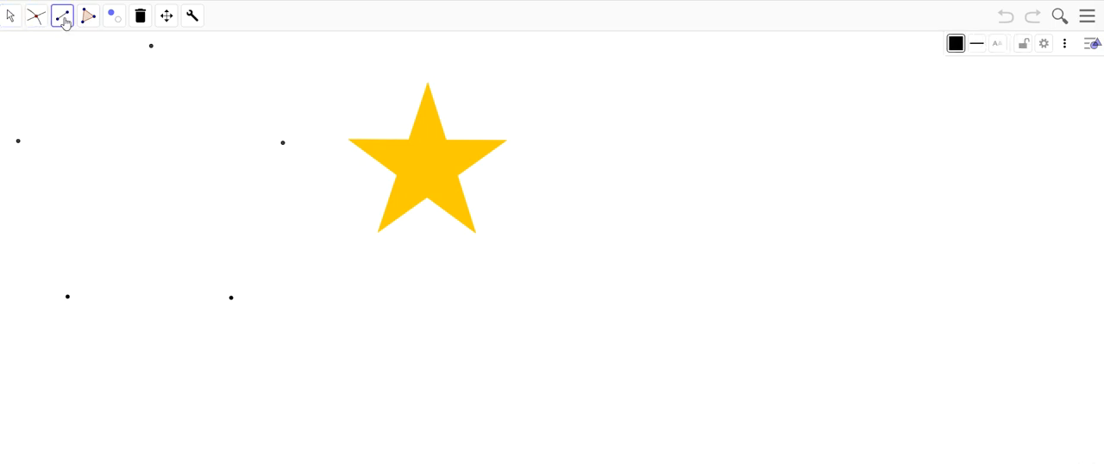
left_click(90, 19)
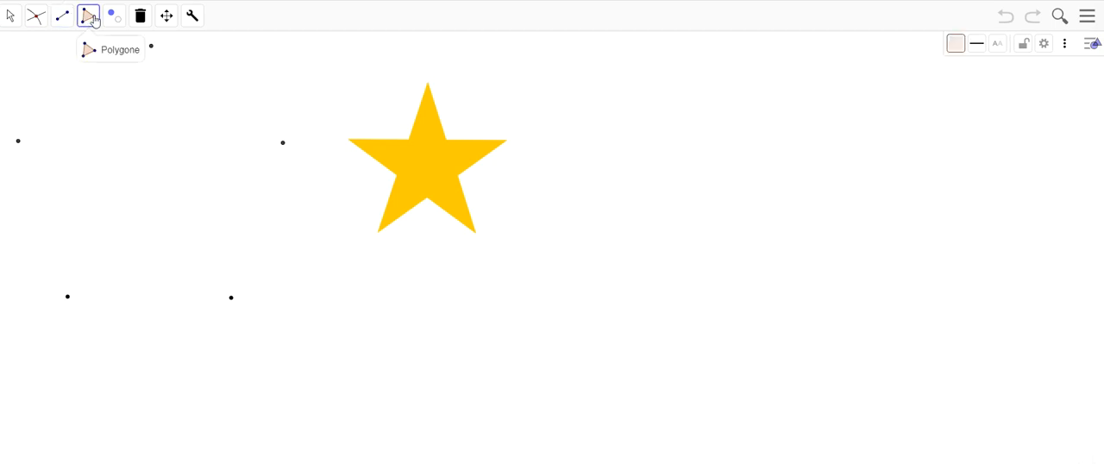
- Try the Afficher/Cacher l'objet tool by showing hidden points F and G below the yellow star and hiding them again
left_click(112, 18)
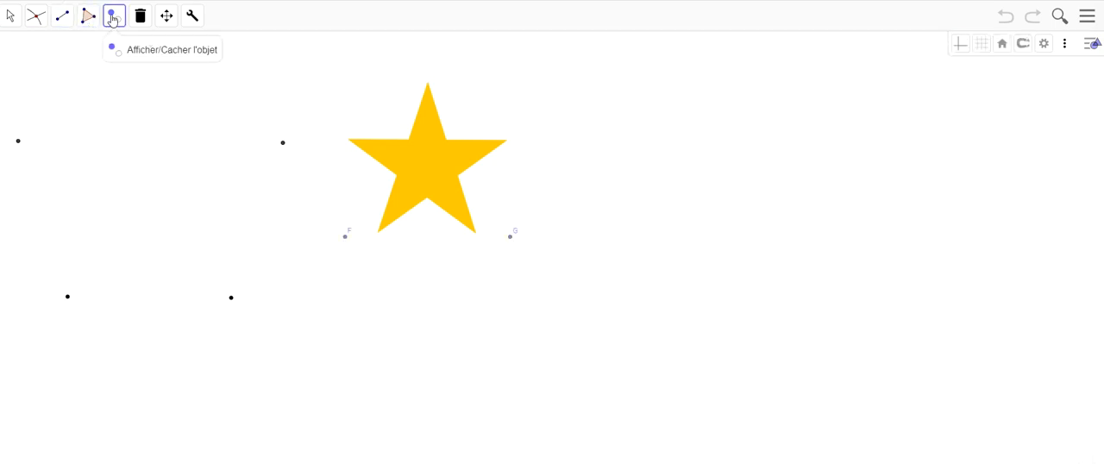
left_click(346, 238)
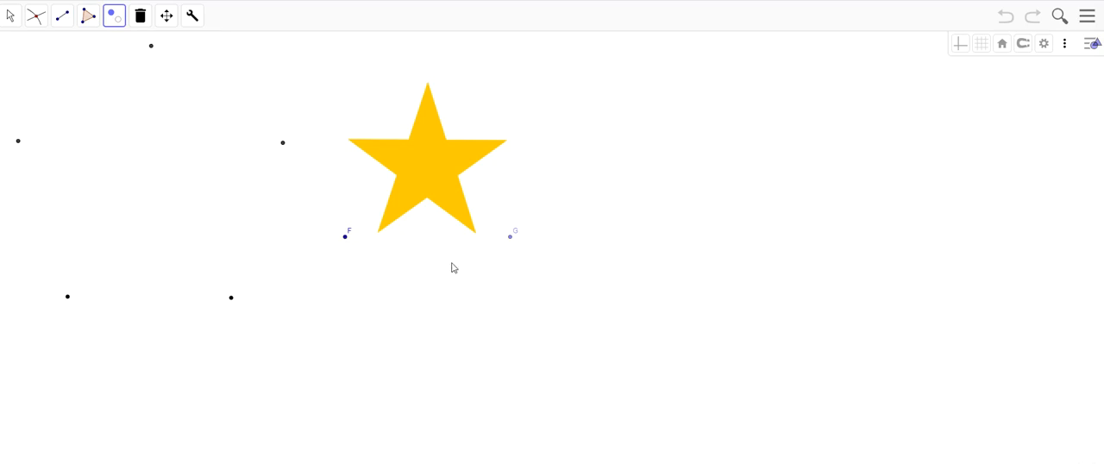
left_click(509, 239)
left_click(347, 236)
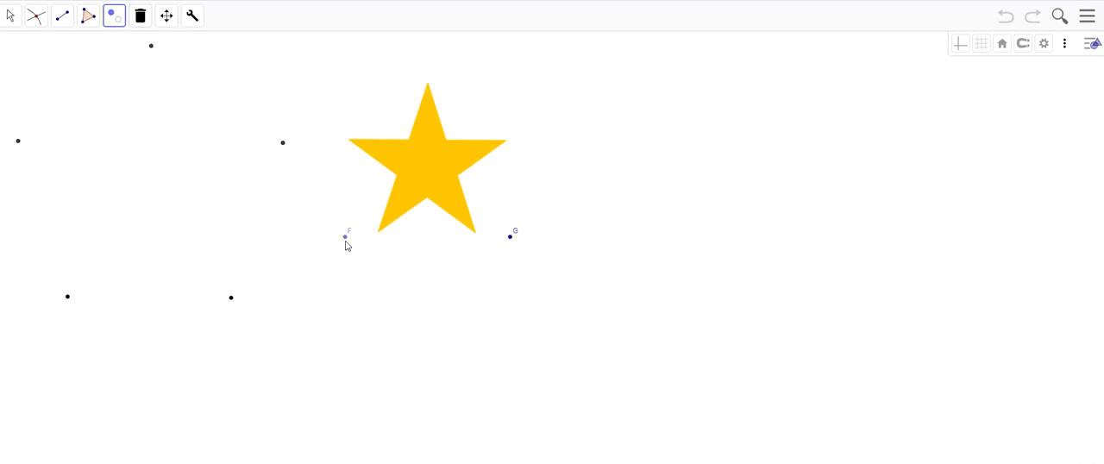
left_click(510, 239)
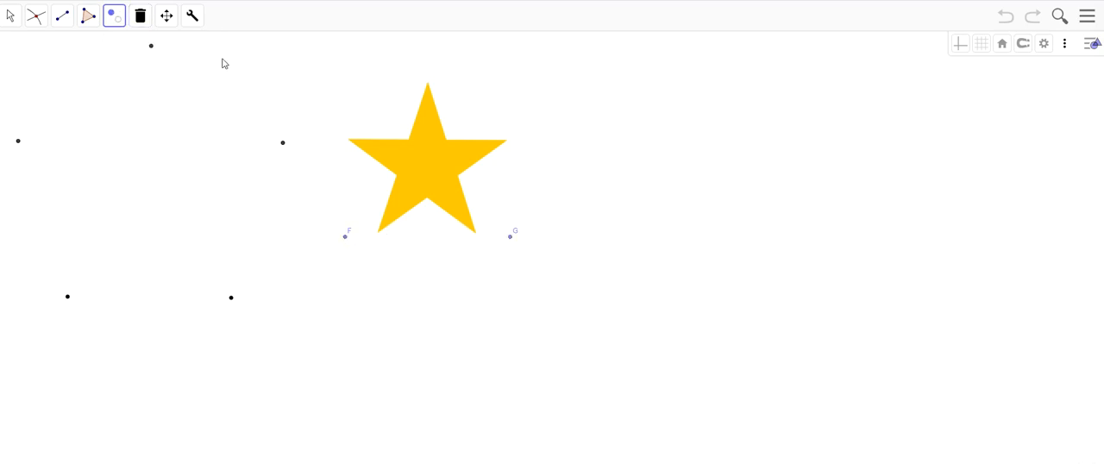
- Build a small trial pentagon from two points placed just below the yellow star, using the pentagone tool
left_click(147, 22)
left_click(169, 19)
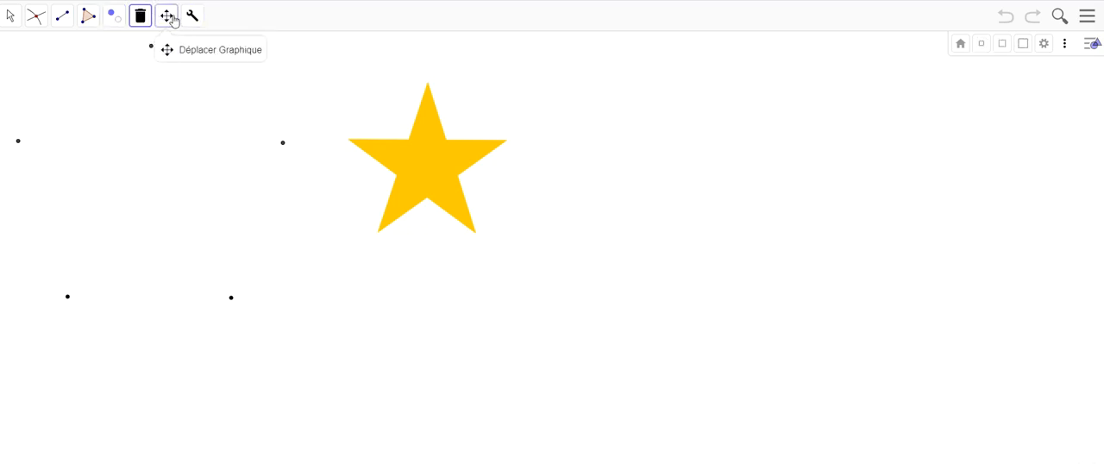
left_click(199, 26)
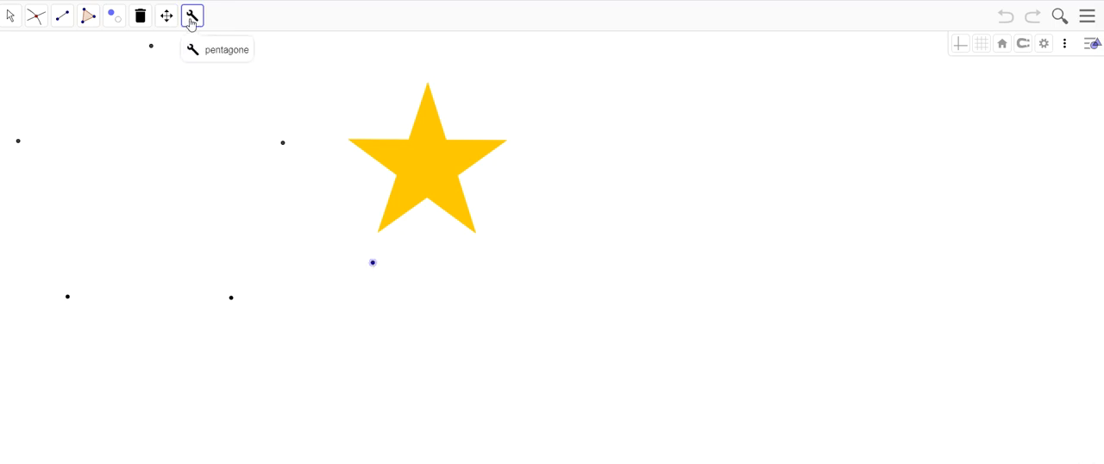
left_click(418, 270)
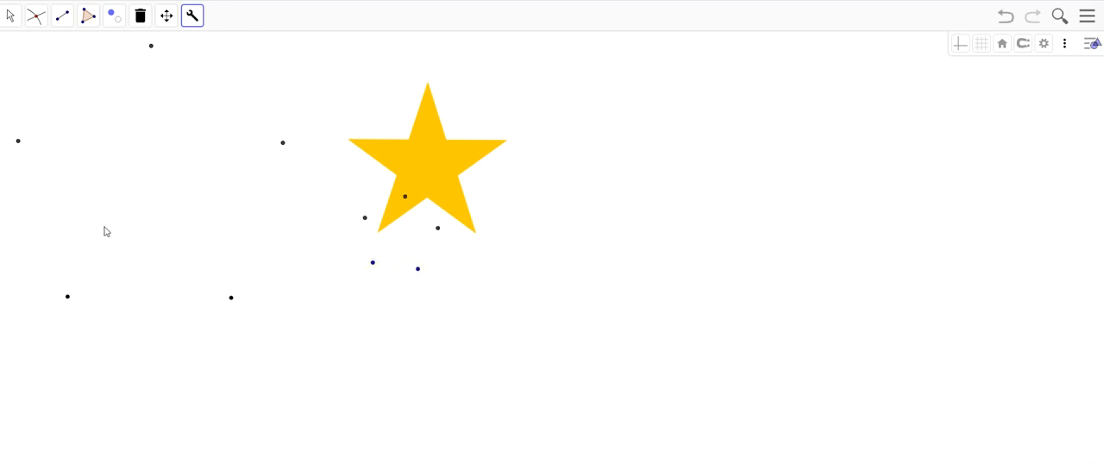
- Delete the two base points of the small trial pentagon, points A and B
right_click(373, 262)
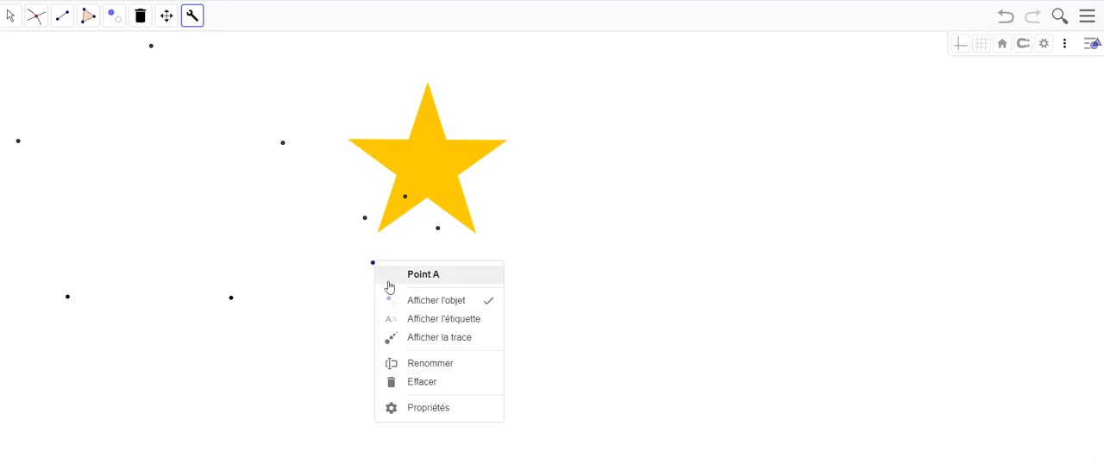
left_click(437, 386)
right_click(419, 269)
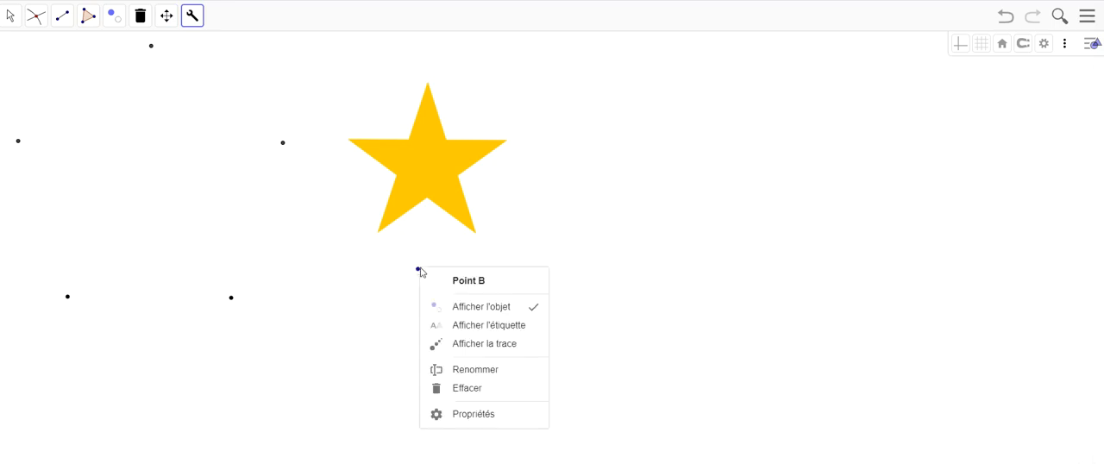
left_click(485, 389)
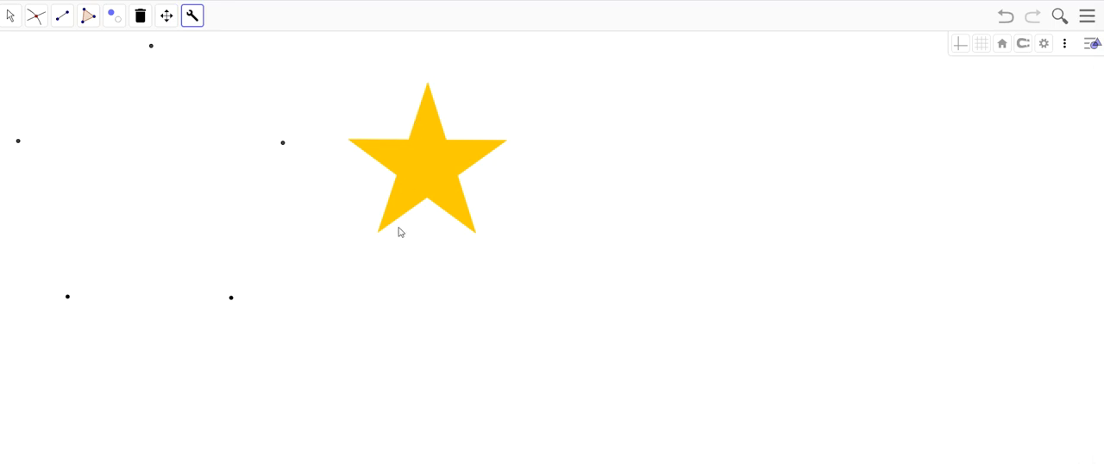
- Draw segments from the pentagon's top point to both lower points and a horizontal segment between its two side points
left_click(62, 16)
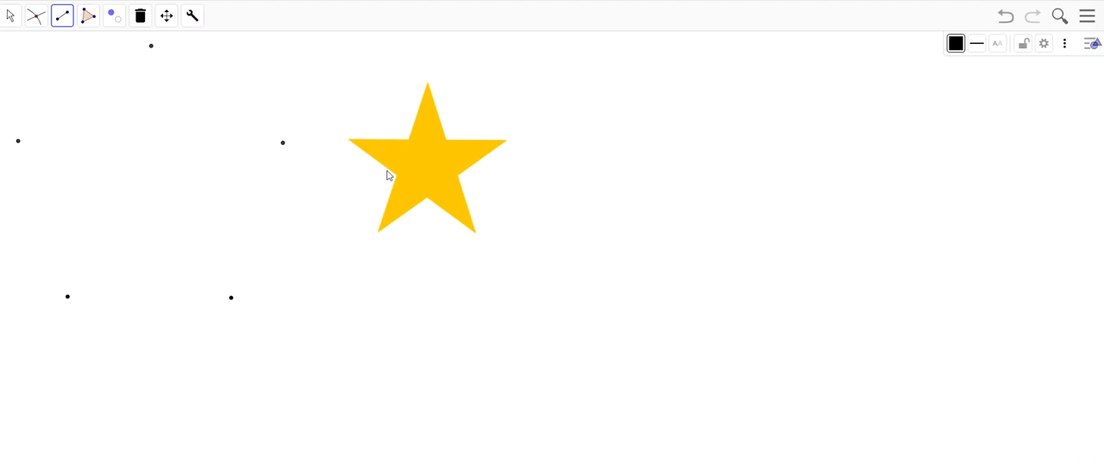
left_click(68, 296)
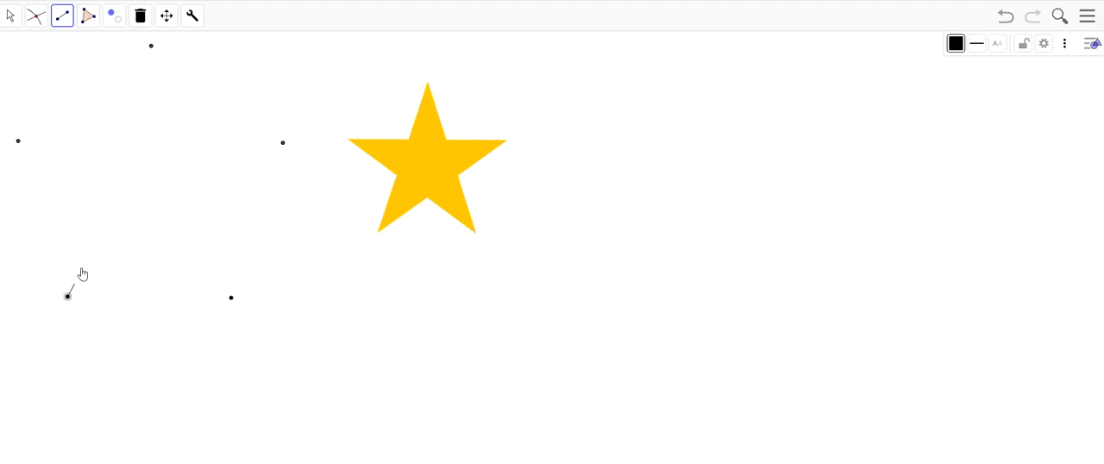
left_click(151, 45)
left_click(151, 45)
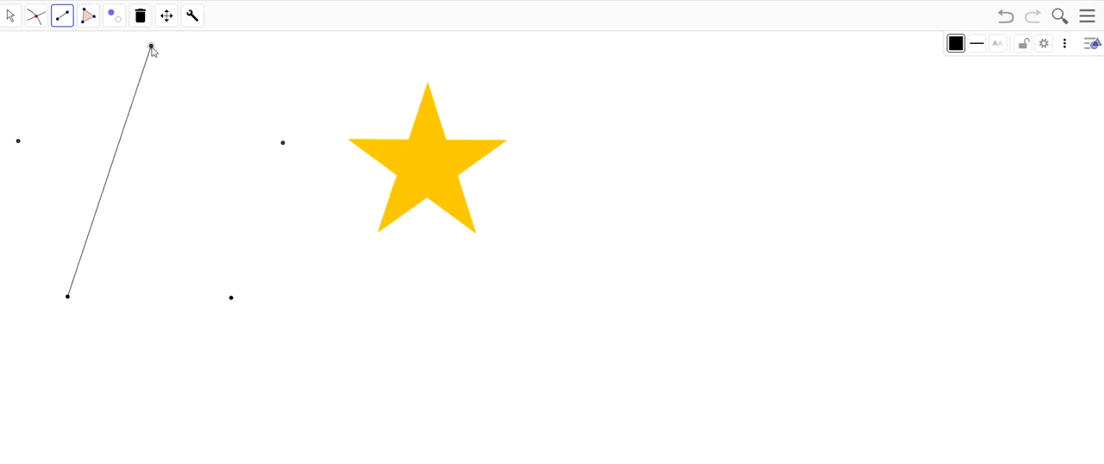
left_click(230, 298)
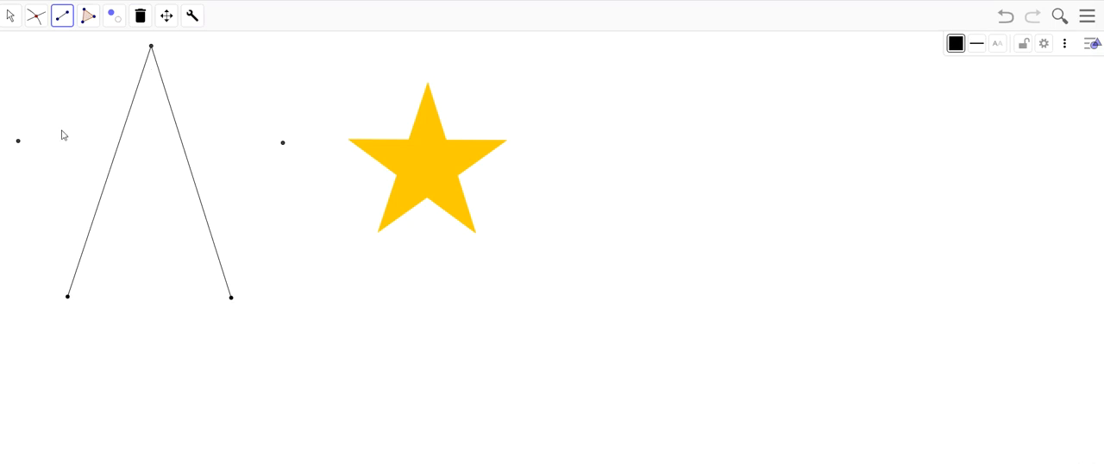
left_click(18, 141)
left_click(283, 143)
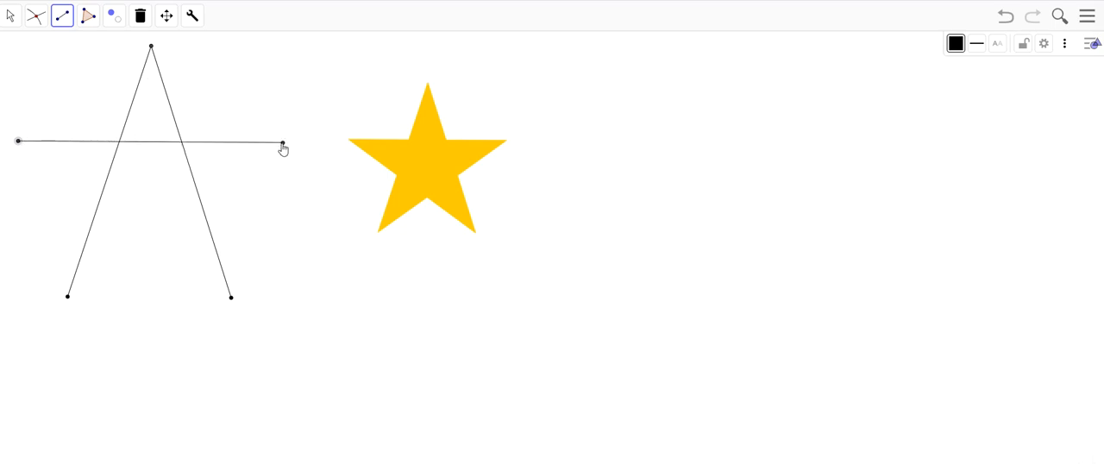
left_click(283, 143)
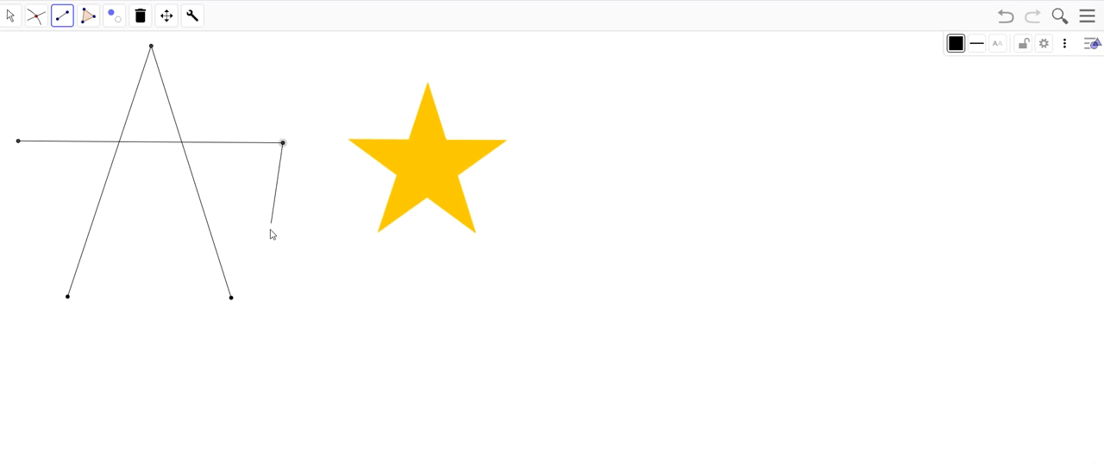
left_click(231, 298)
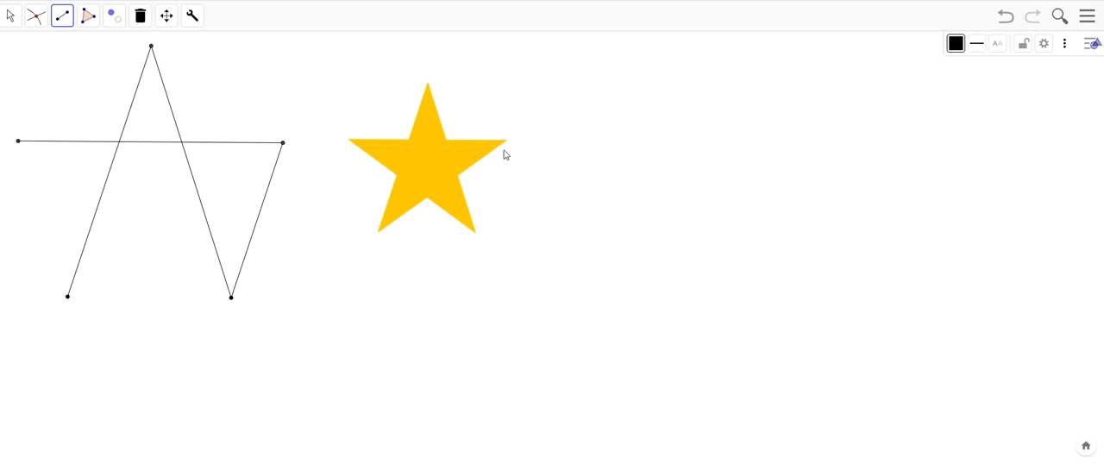
right_click(263, 210)
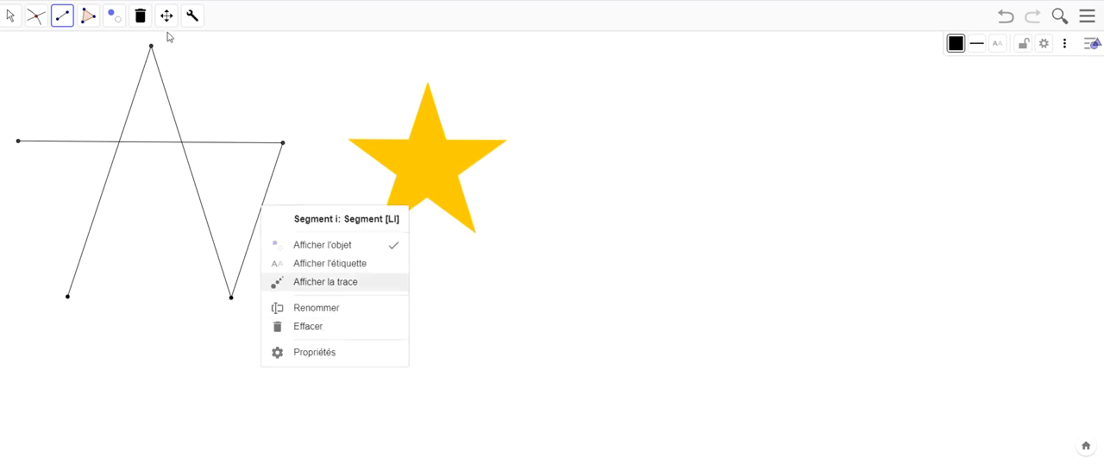
left_click(140, 15)
left_click(261, 209)
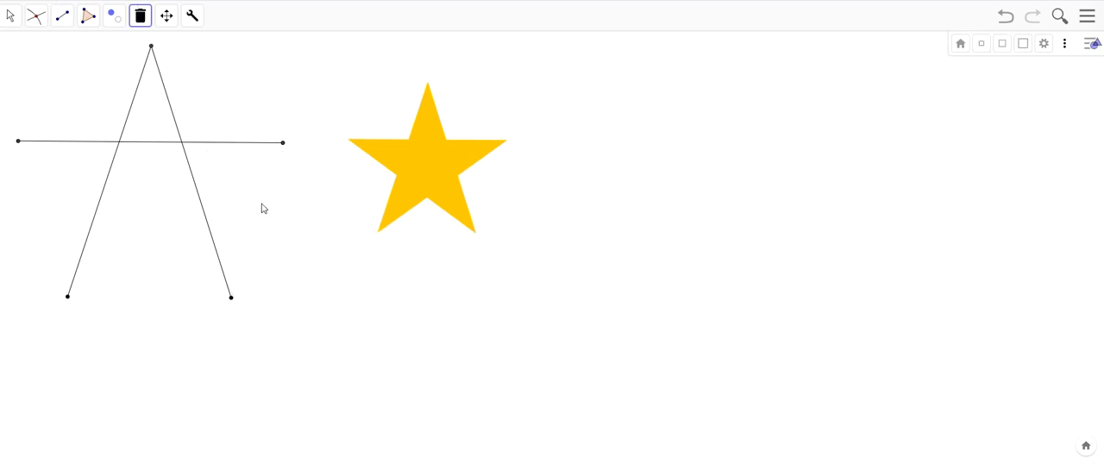
- Draw the two remaining star diagonals, joining each side point to the lower point on the opposite side
left_click(62, 16)
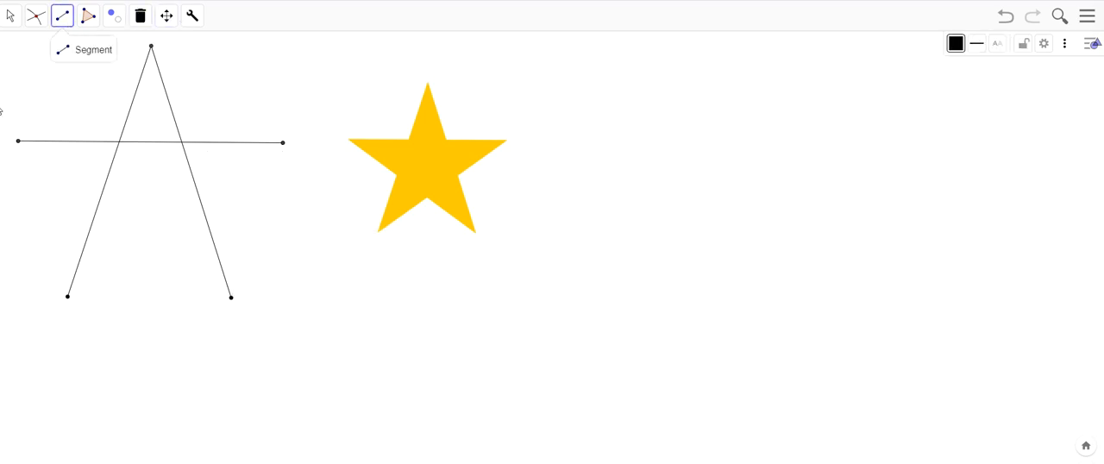
left_click(20, 143)
left_click(231, 298)
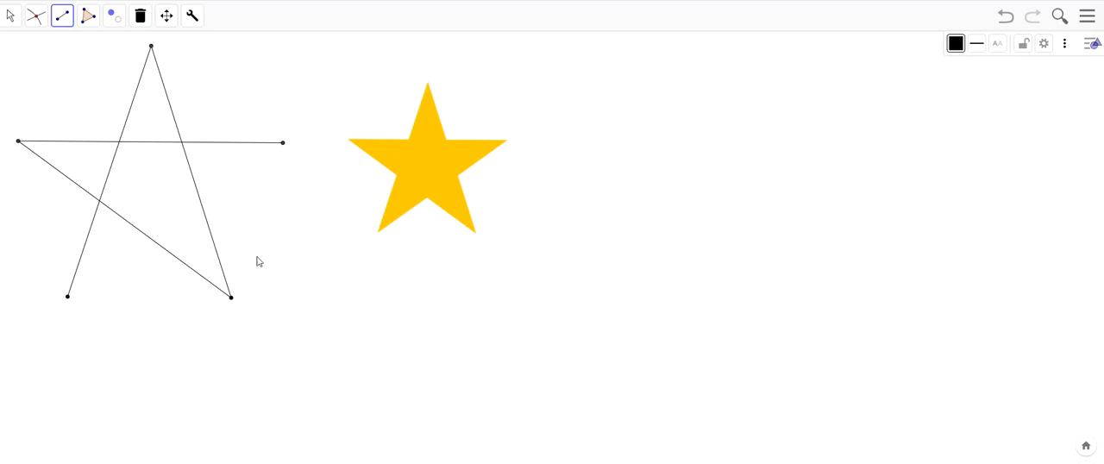
left_click(284, 143)
left_click(68, 297)
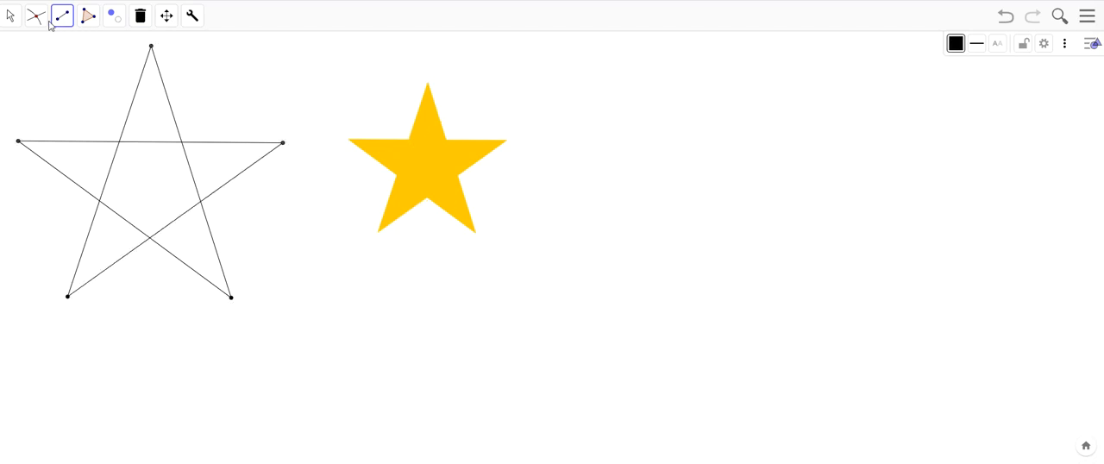
- Create the five intersection points where the star's segments cross each other
left_click(37, 21)
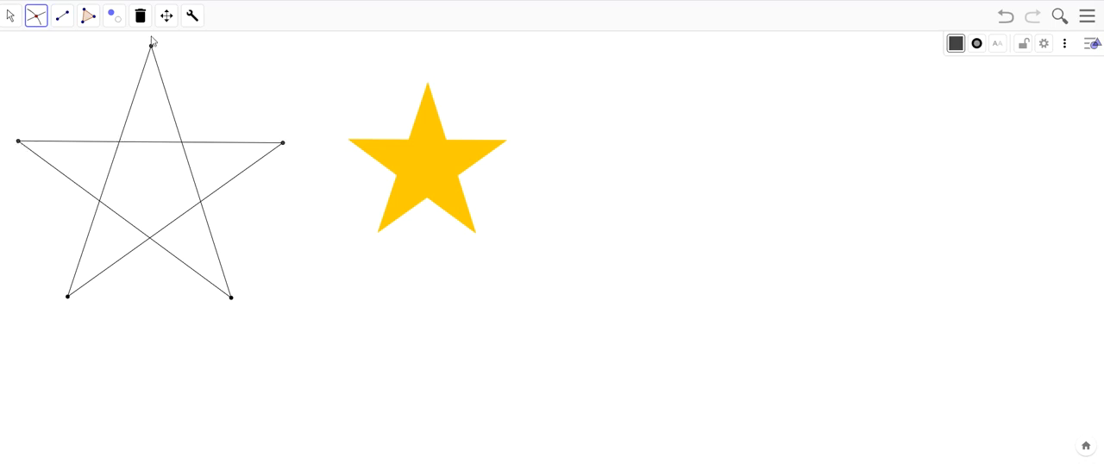
left_click(119, 142)
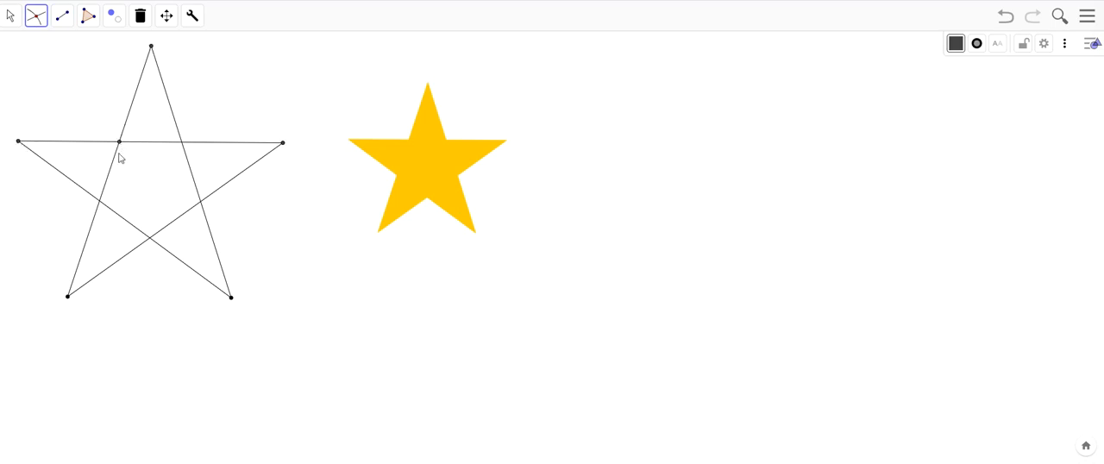
left_click(99, 201)
left_click(144, 236)
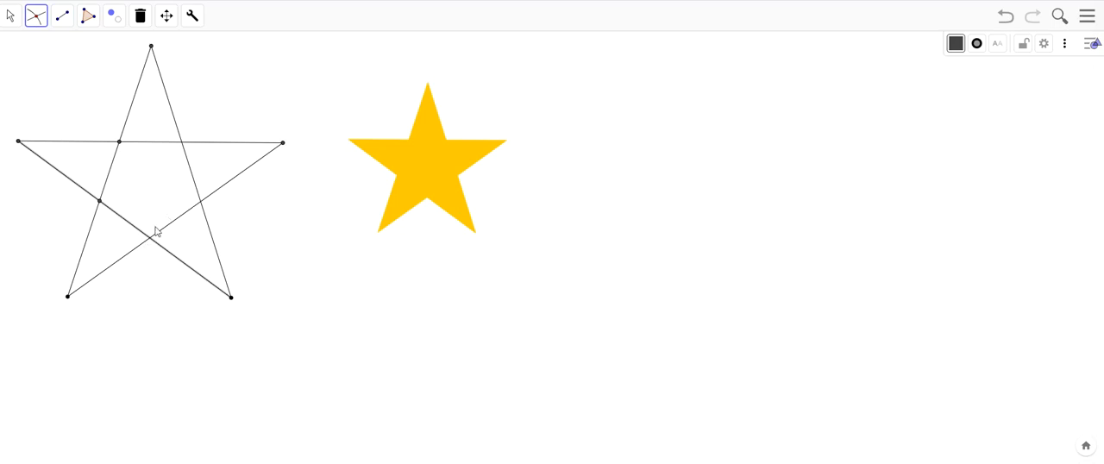
left_click(150, 239)
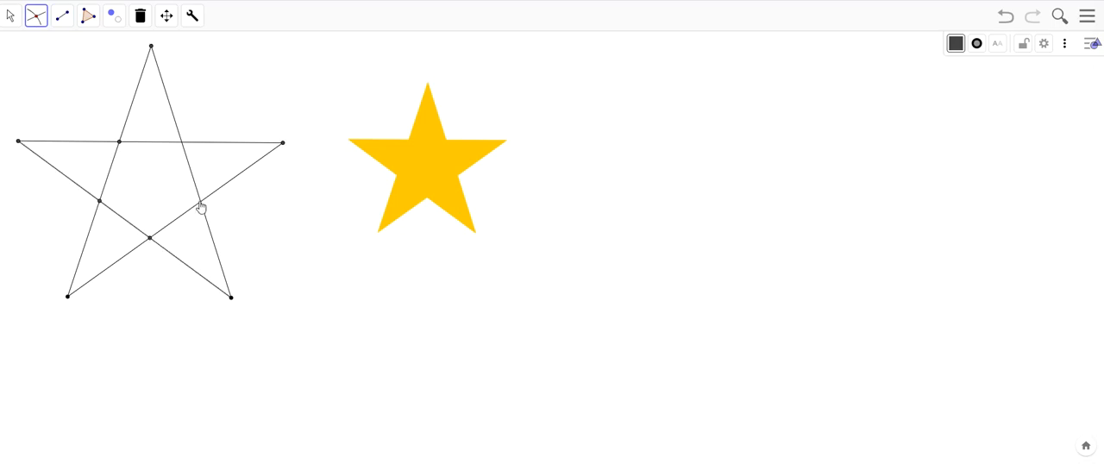
left_click(200, 204)
left_click(176, 128)
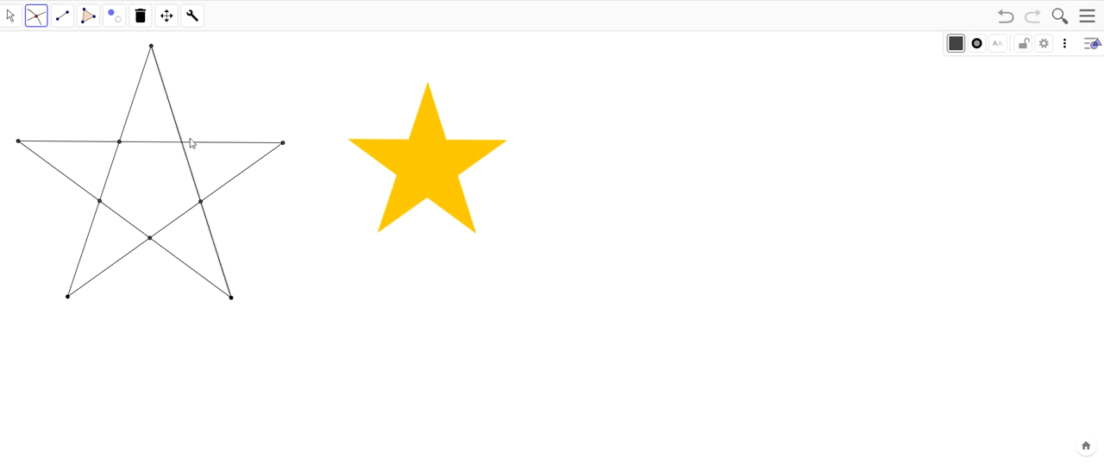
left_click(239, 147)
- Trace the star polygon through its ten outline points, starting and closing at the far-left tip
left_click(88, 16)
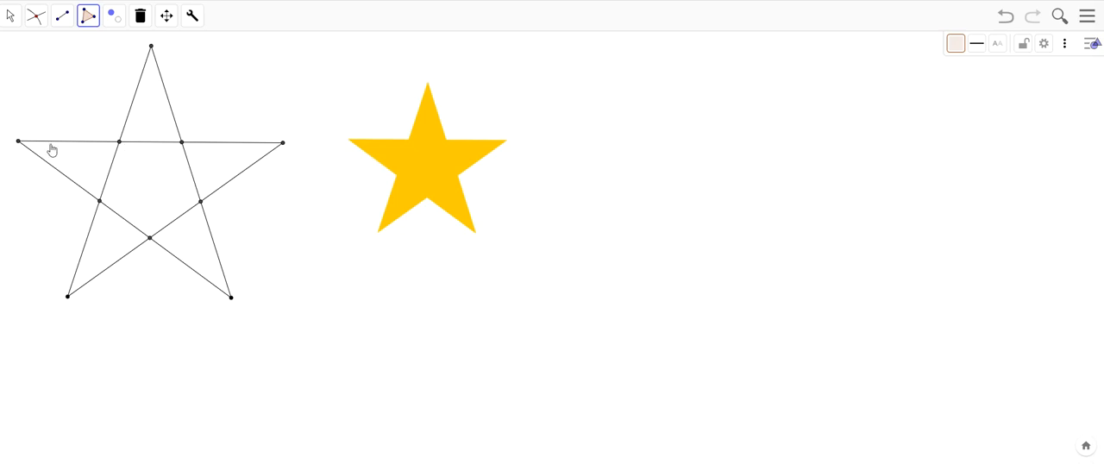
left_click(17, 141)
left_click(123, 149)
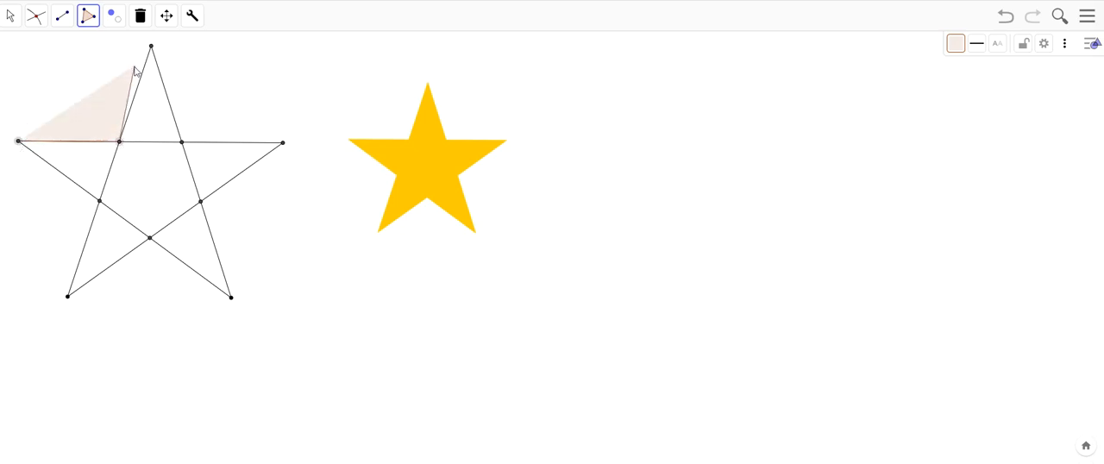
left_click(161, 47)
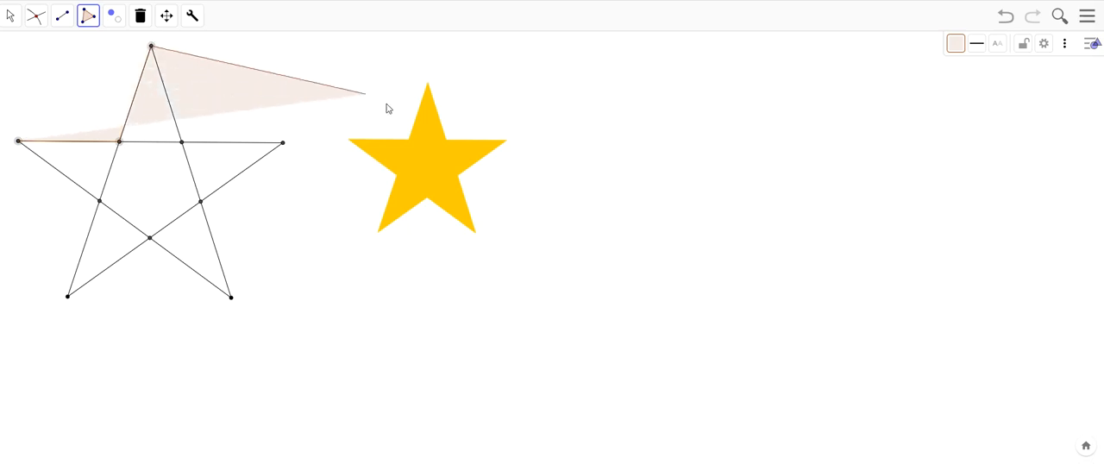
left_click(185, 146)
left_click(288, 150)
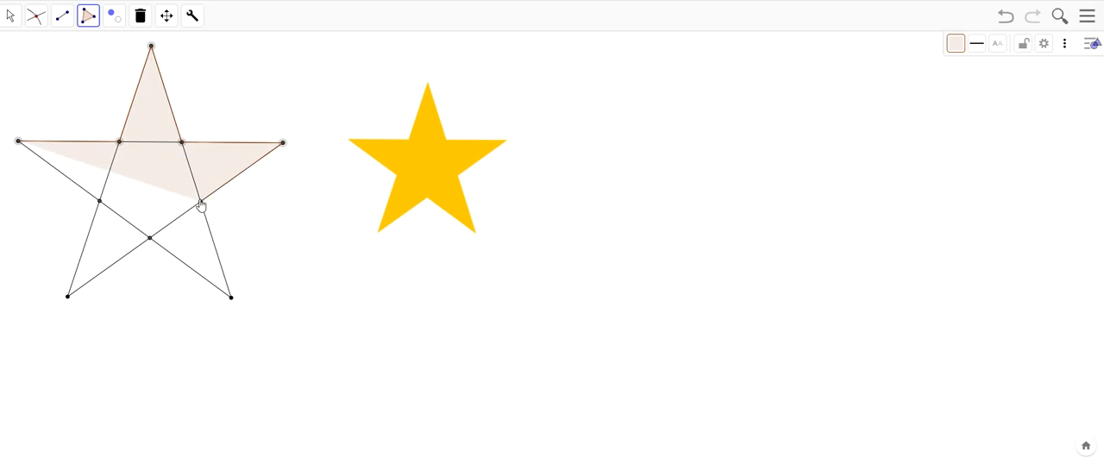
left_click(202, 201)
left_click(230, 298)
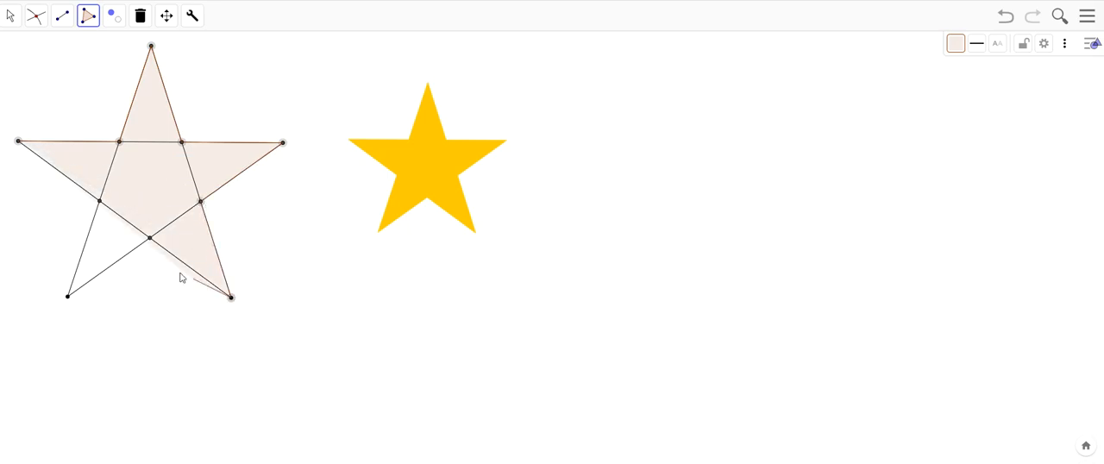
left_click(149, 238)
left_click(67, 296)
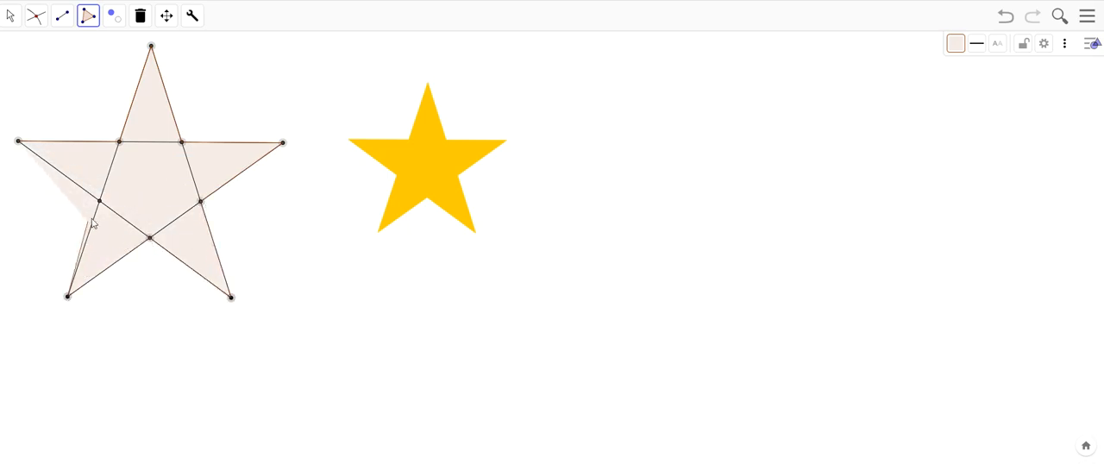
left_click(99, 201)
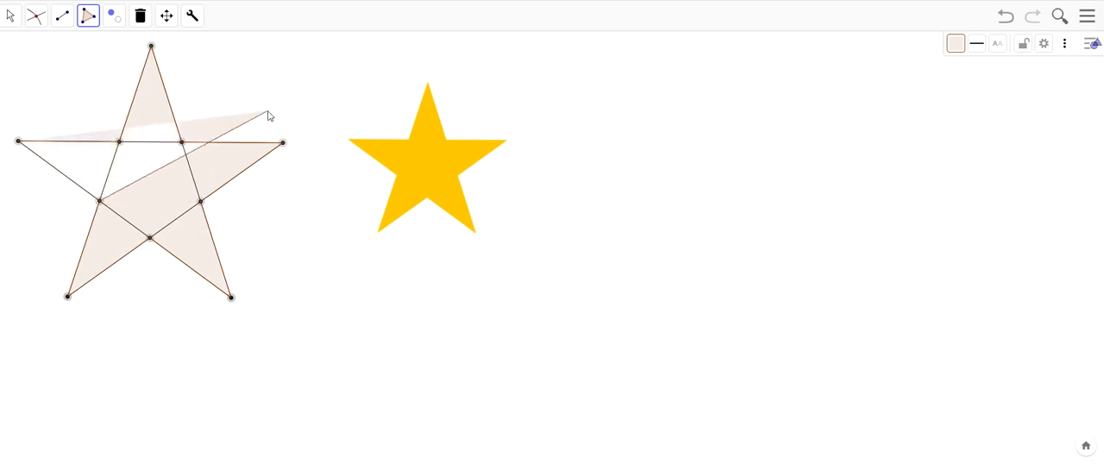
left_click(18, 141)
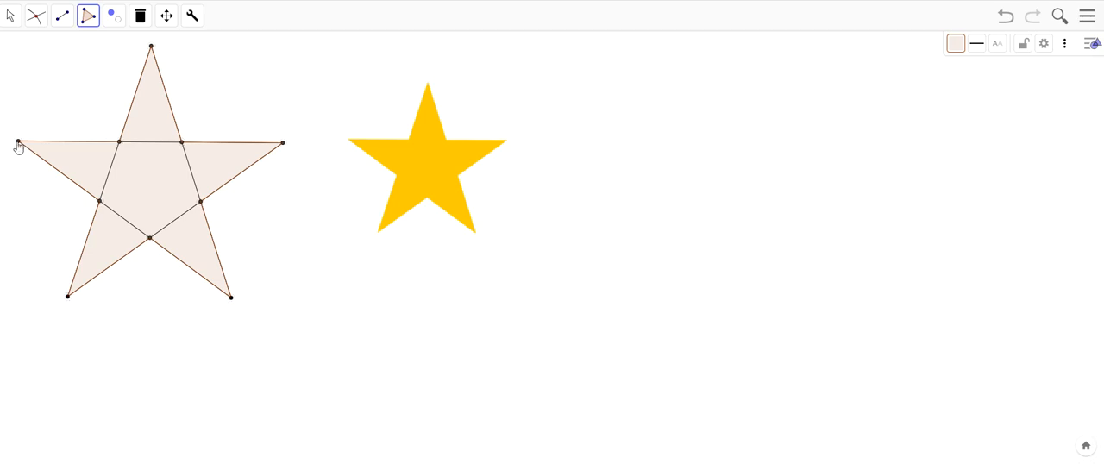
- Hide the segments crossing the inside of the star with the Show/Hide Object tool
left_click(117, 24)
left_click(169, 180)
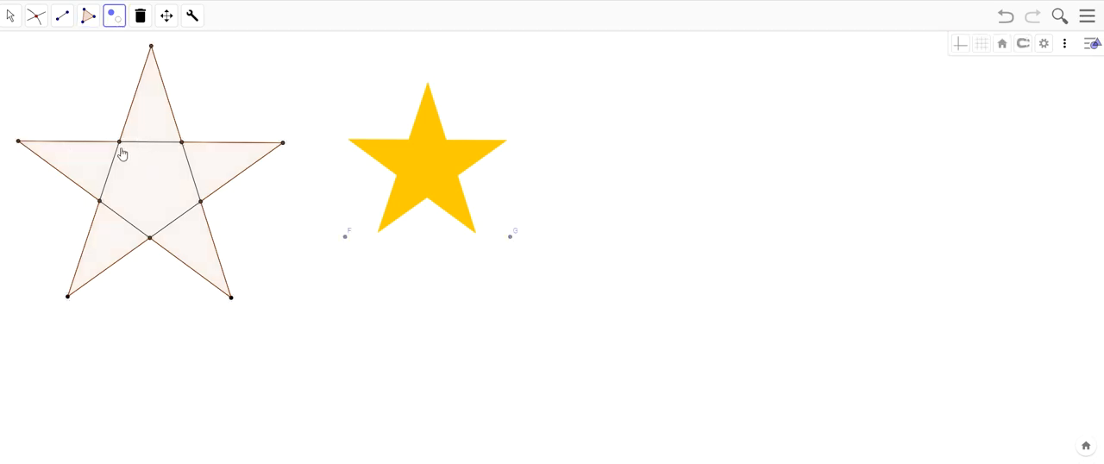
left_click(140, 142)
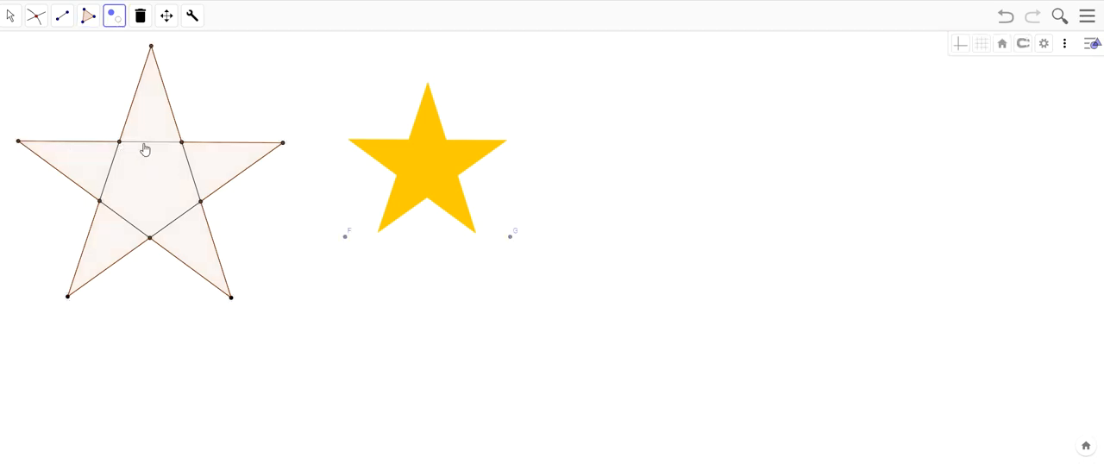
left_click(134, 226)
left_click(106, 188)
left_click(176, 220)
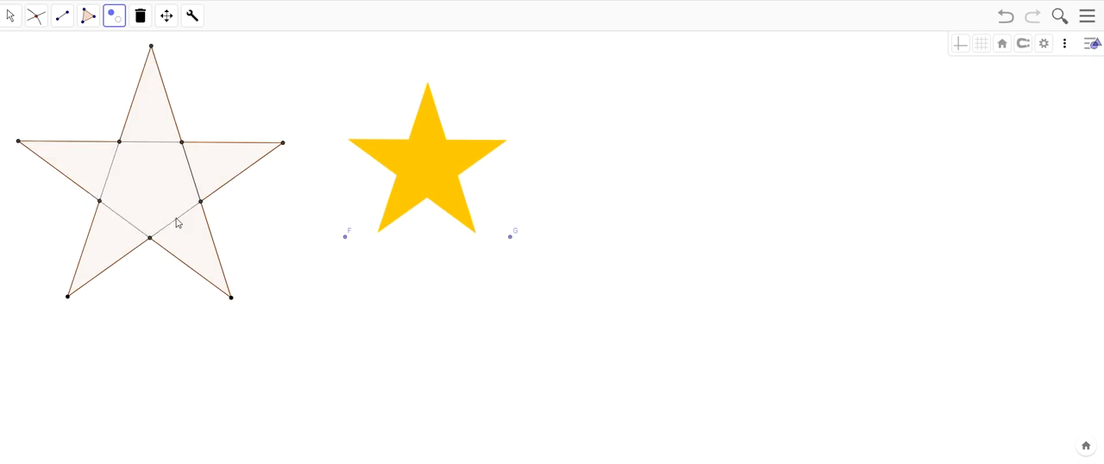
left_click(193, 175)
- Make the hidden star polygon visible again and return to the Move tool
left_click(42, 17)
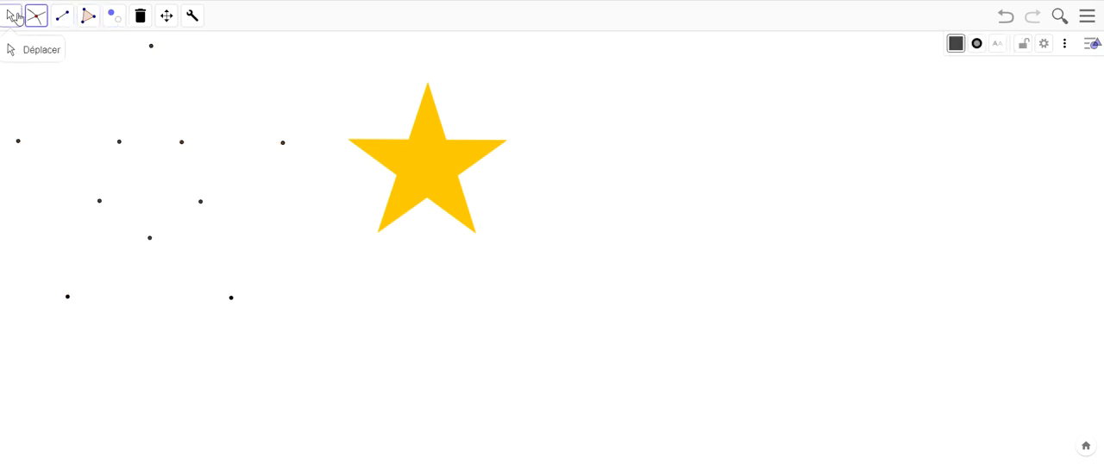
left_click(89, 17)
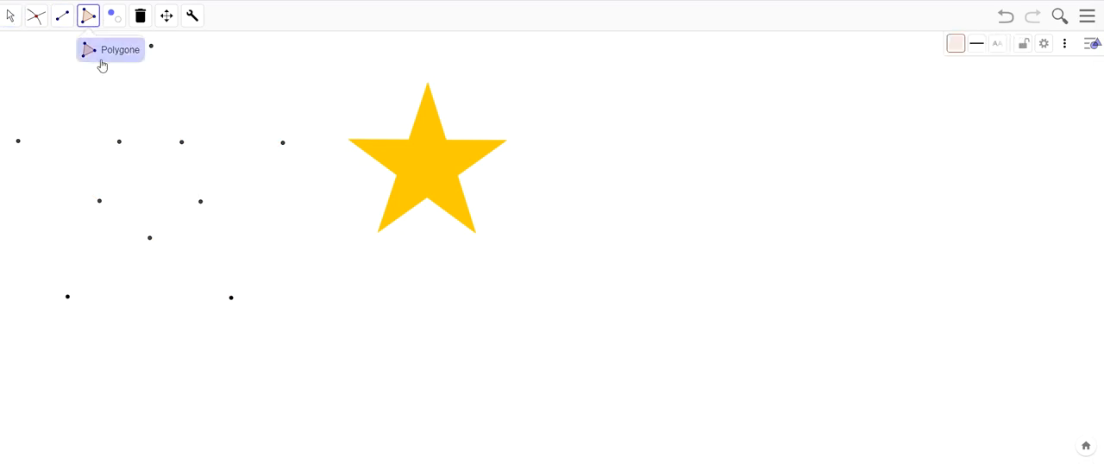
left_click(115, 16)
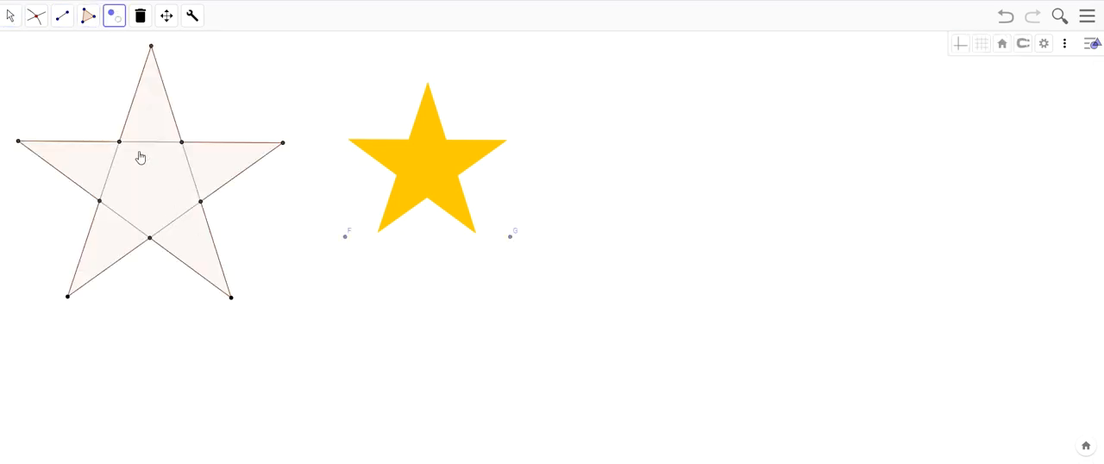
left_click(140, 156)
left_click(10, 15)
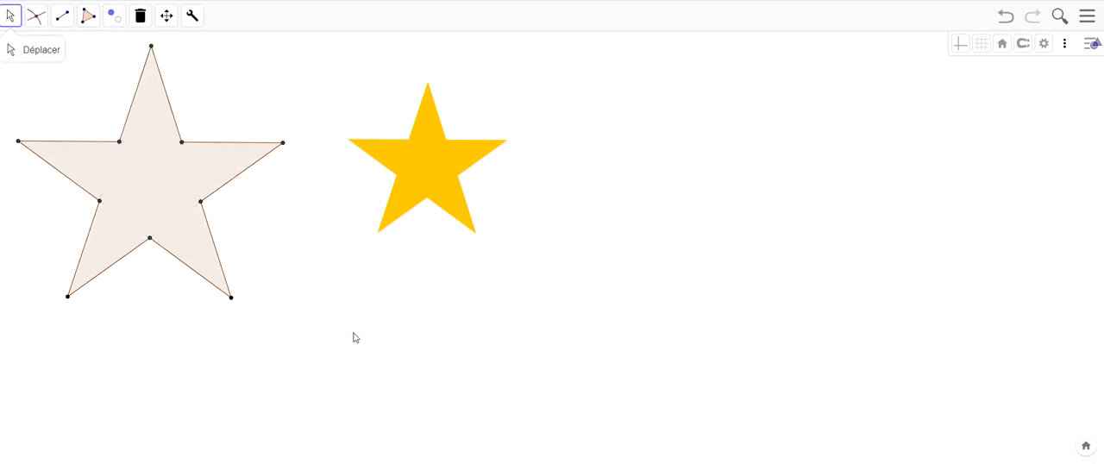
- Set the star polygon's colour to yellow #FFCC33 and its opacity to 100
right_click(181, 231)
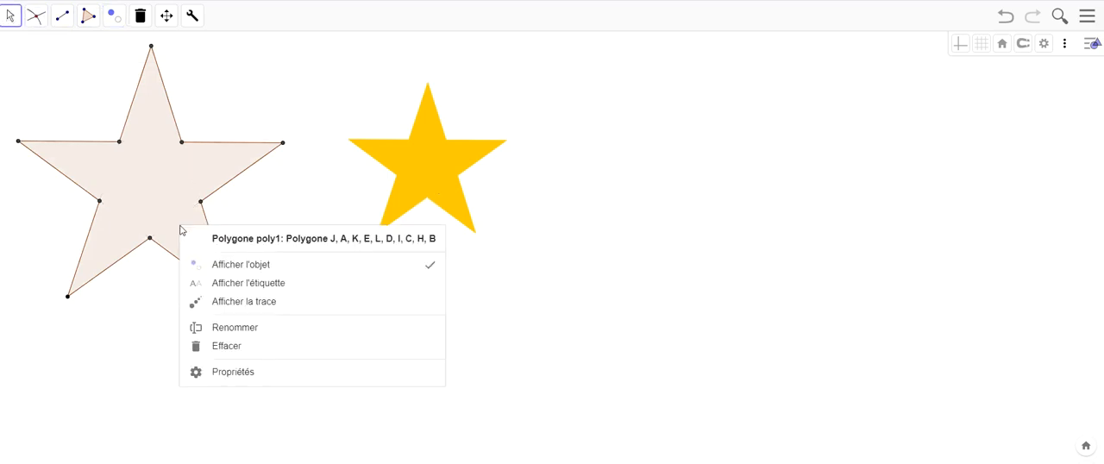
left_click(295, 377)
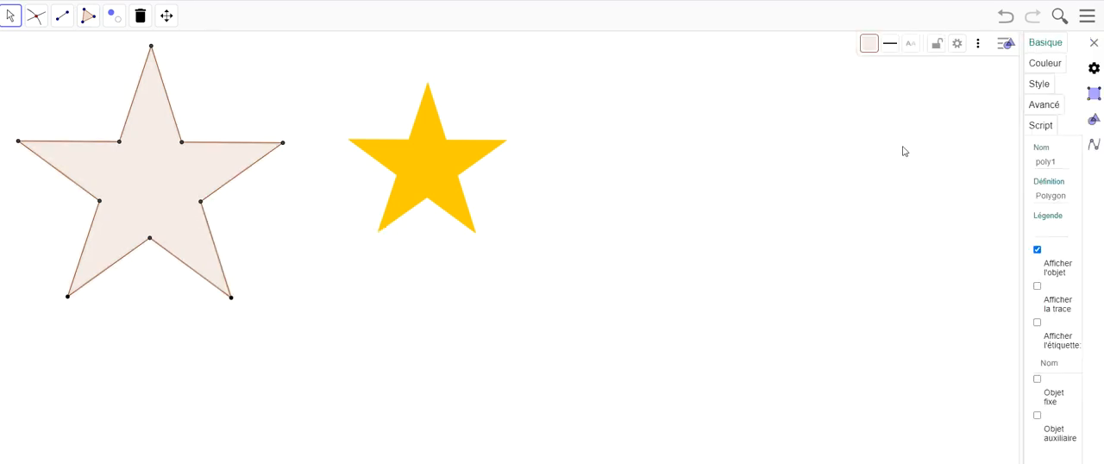
left_click(1044, 65)
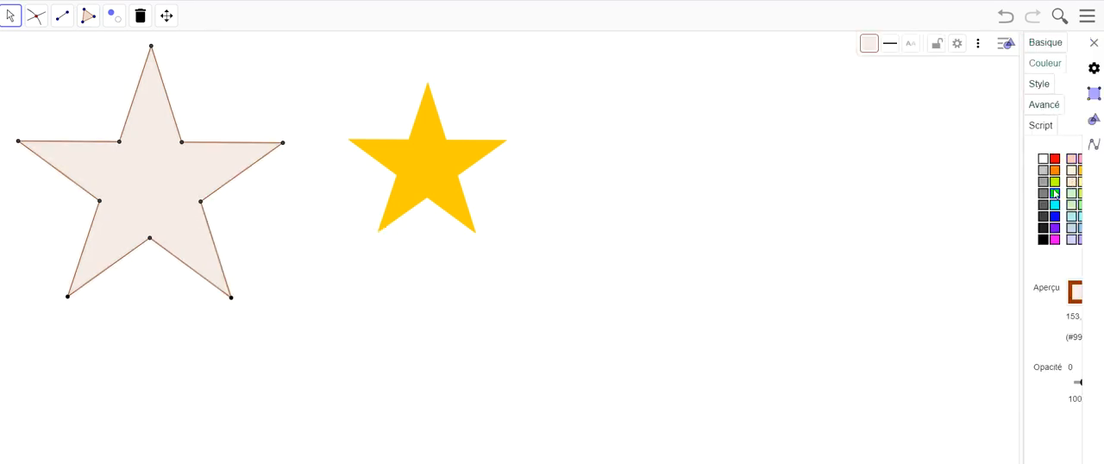
left_click_drag(1025, 412, 780, 368)
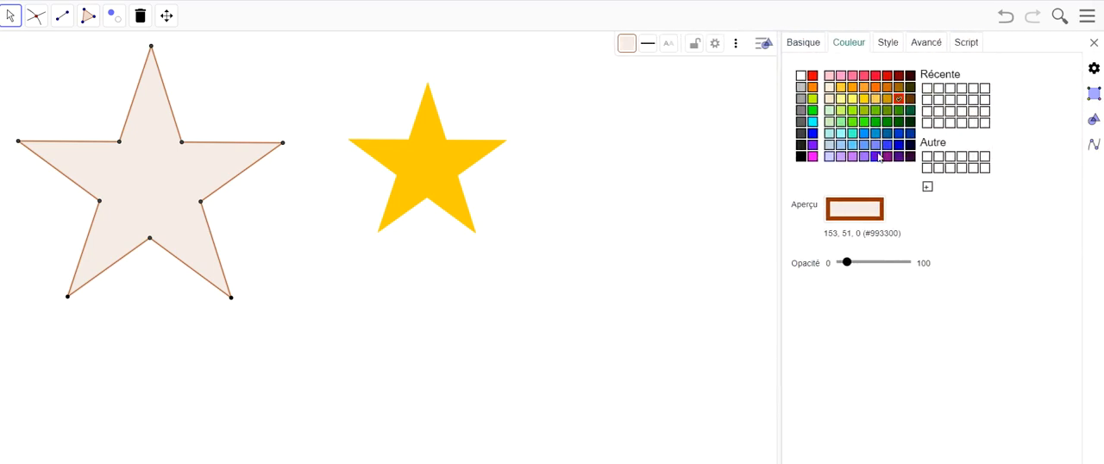
left_click(841, 87)
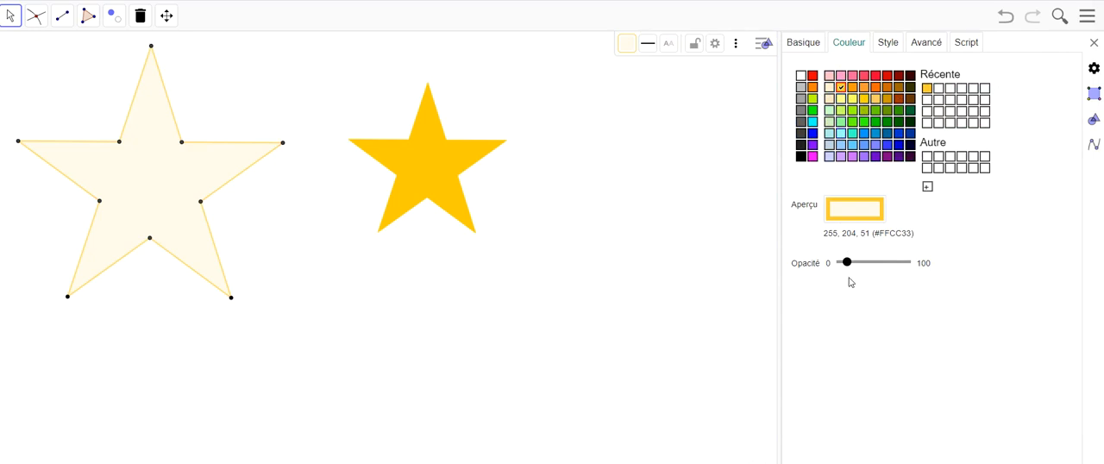
left_click_drag(849, 263, 949, 264)
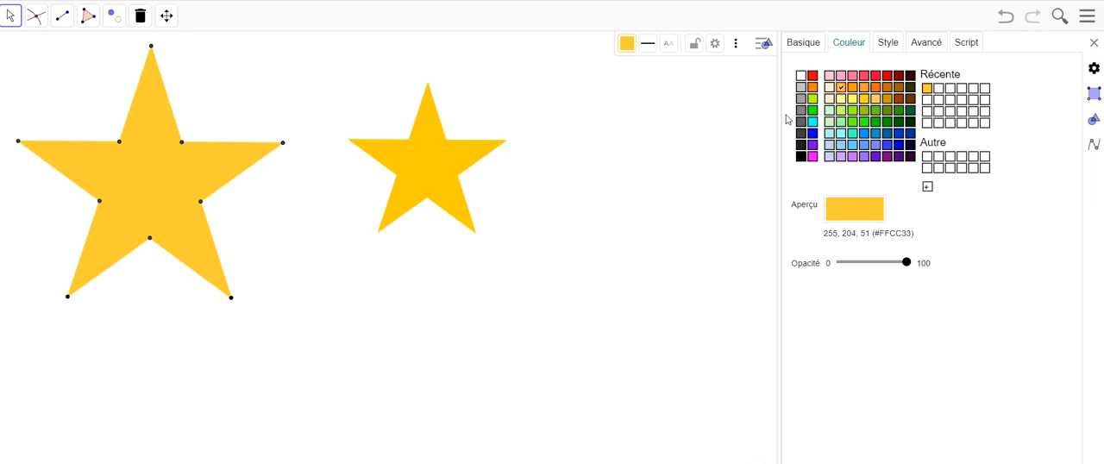
- Start saving the construction and continue without signing in to a GeoGebra account
left_click(1088, 19)
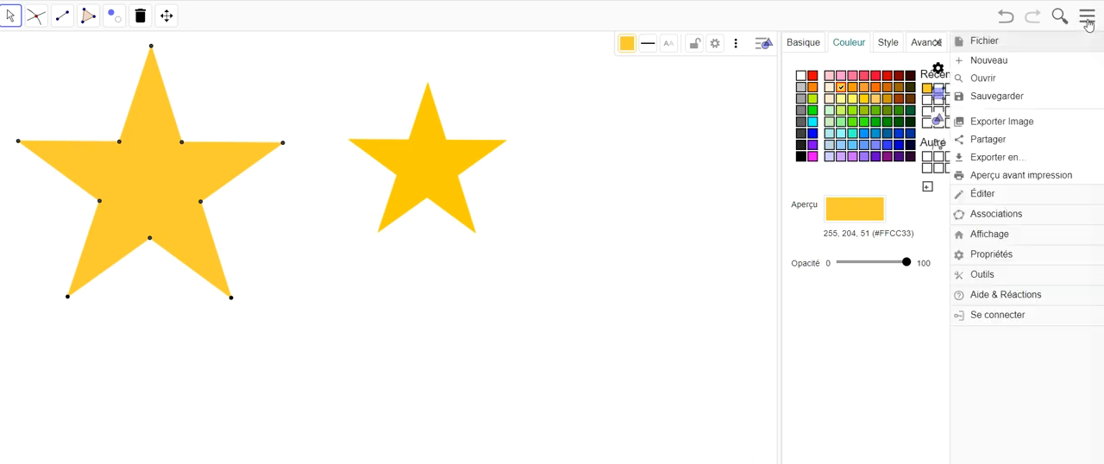
left_click(1020, 96)
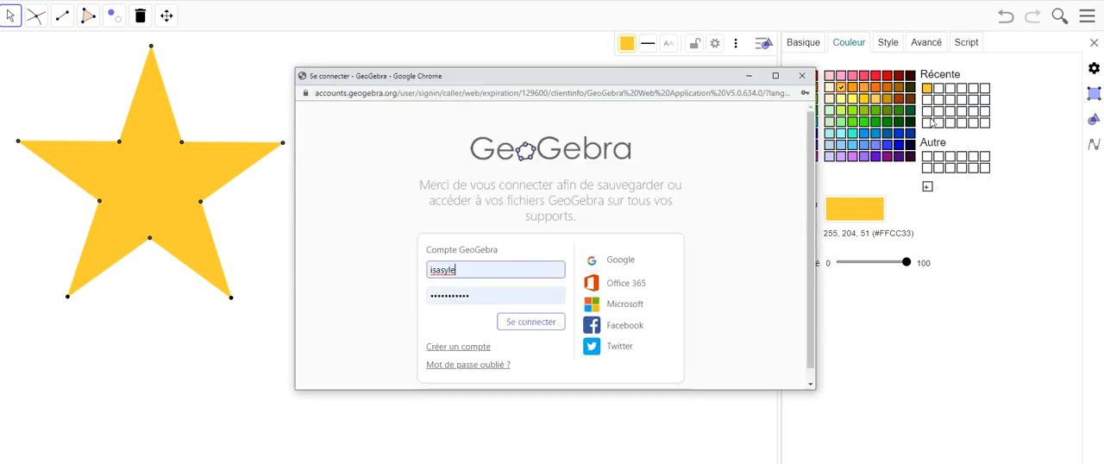
scroll(715, 202, "down", 1)
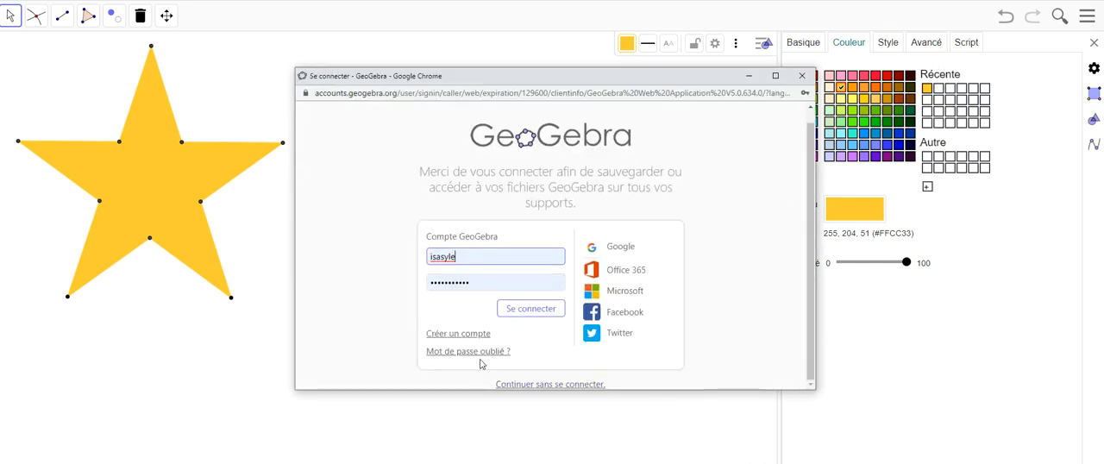
left_click(573, 386)
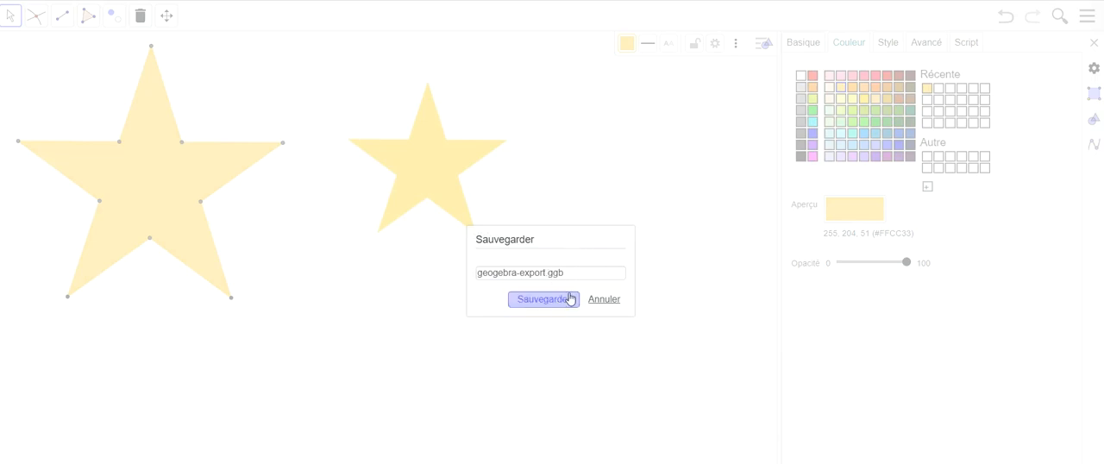
- Save the construction as a .ggb file named with the student's name followed by "-6e2-sherif"
left_click_drag(546, 273, 565, 273)
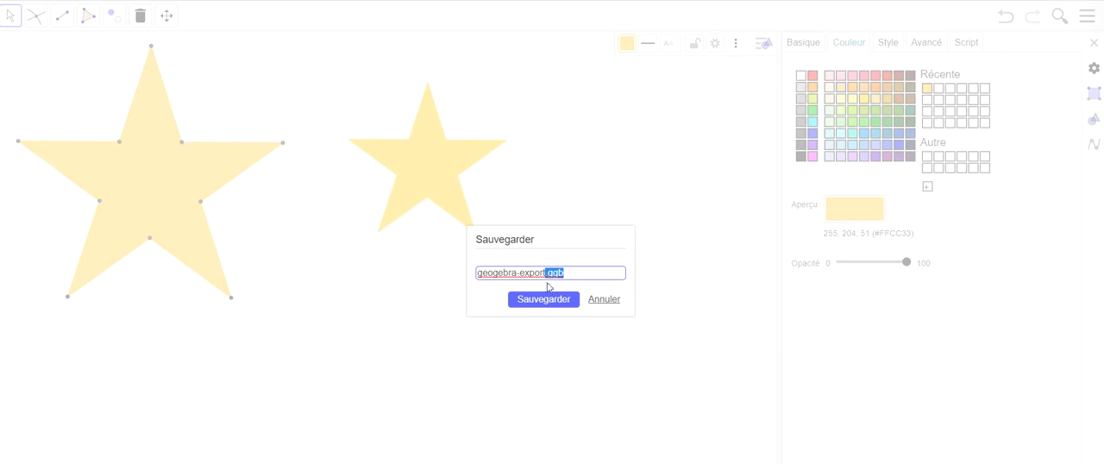
left_click(572, 274)
left_click_drag(545, 273, 474, 273)
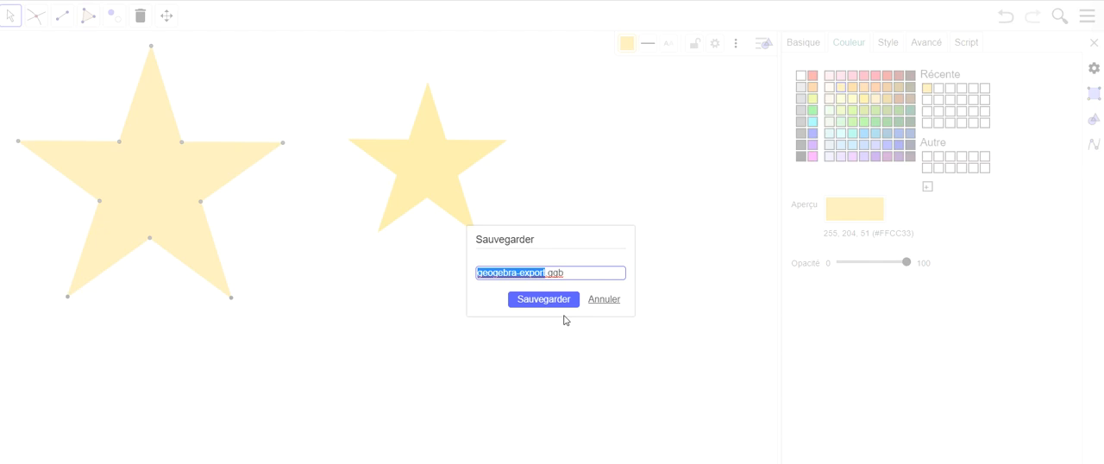
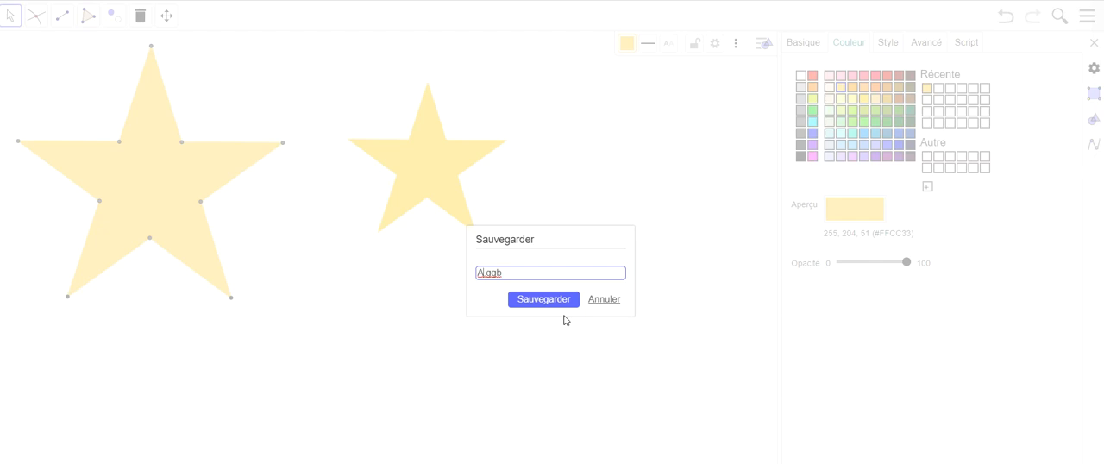
type("-62")
key("BackSpace")
type("e2")
type("-")
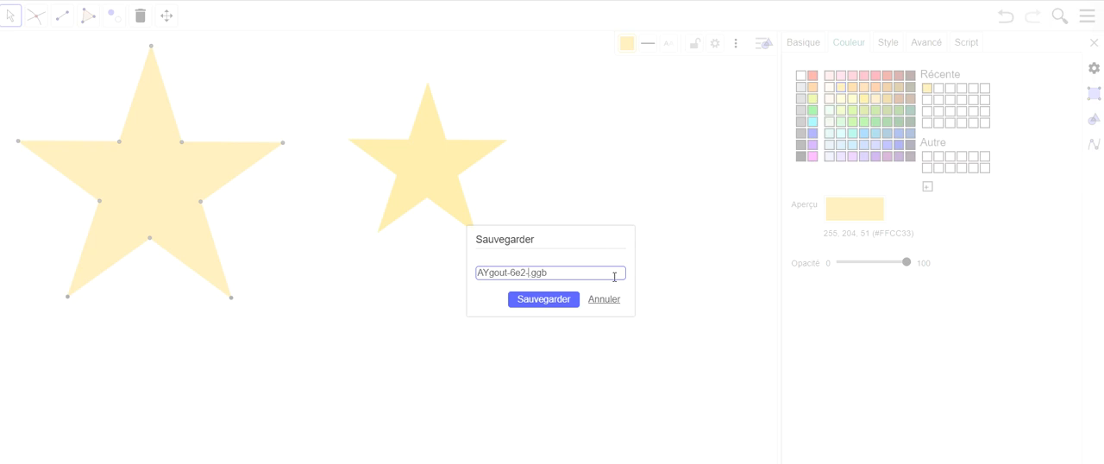
type("sherif")
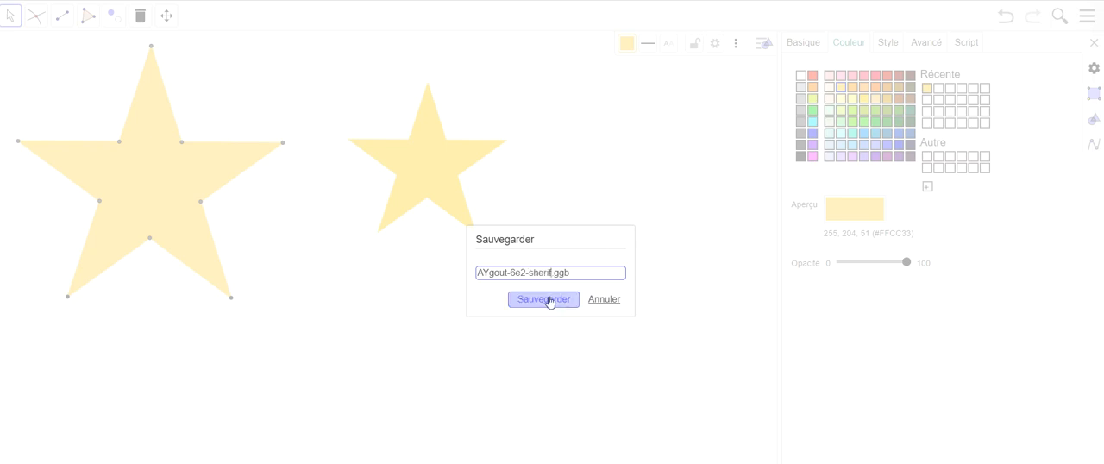
left_click(544, 299)
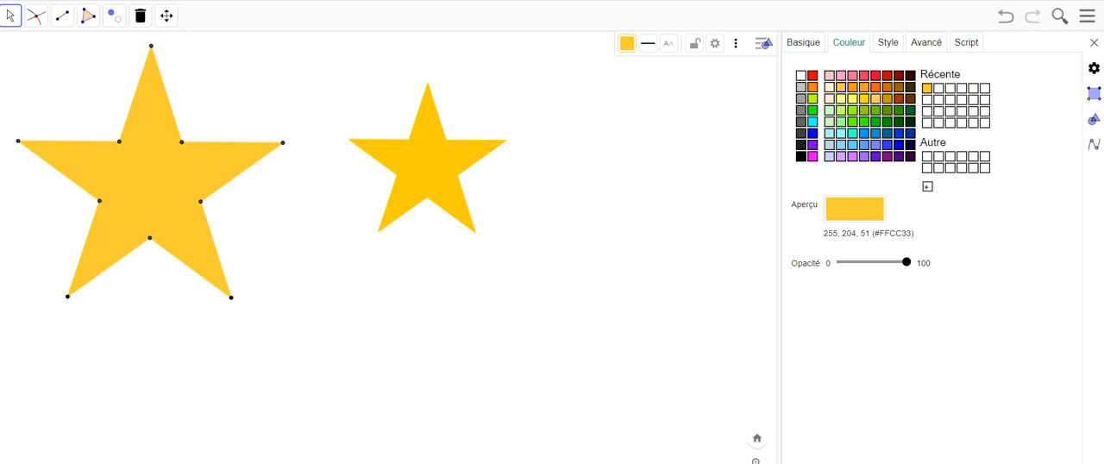
- Switch to the school messaging's new-message form, open the recipient assistant and search for the teacher's name as recipient
left_click(117, 463)
left_click(173, 463)
left_click_drag(1103, 37, 439, 95)
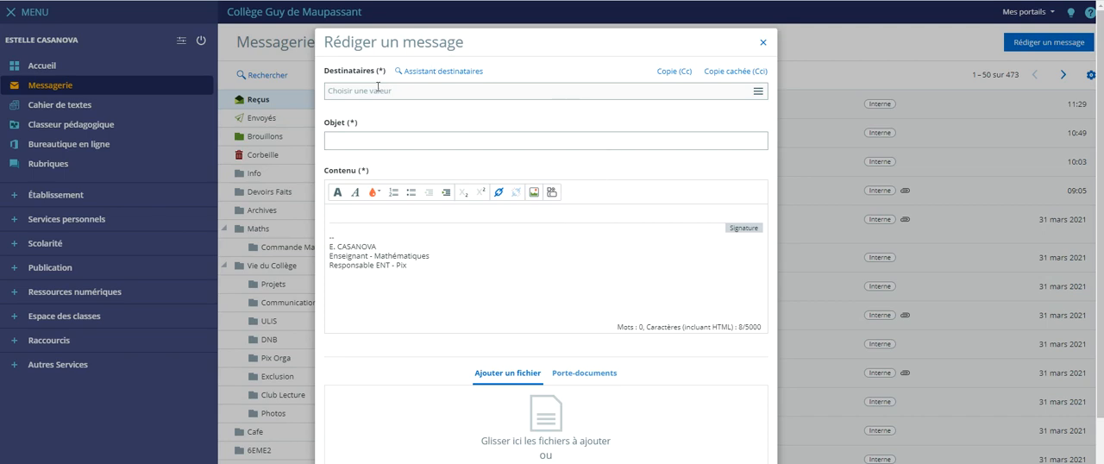
left_click(424, 76)
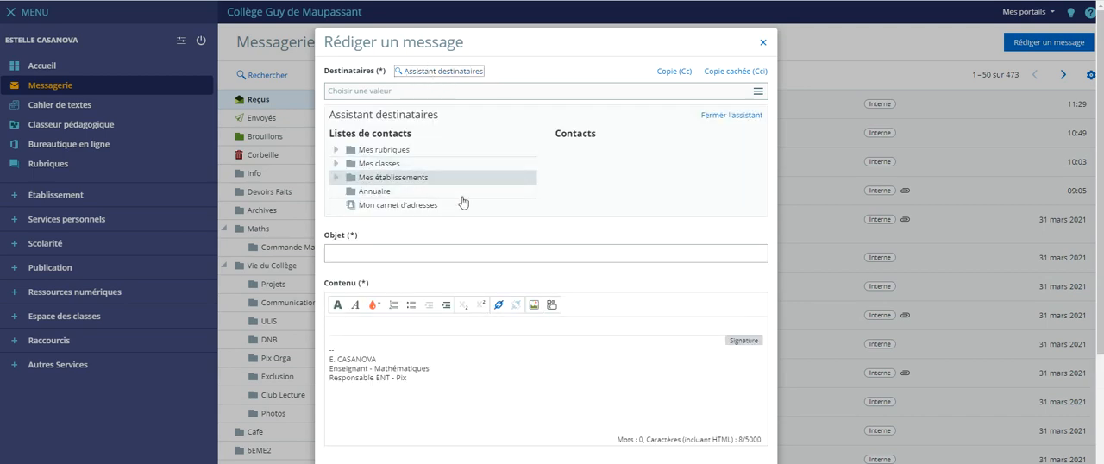
left_click(435, 95)
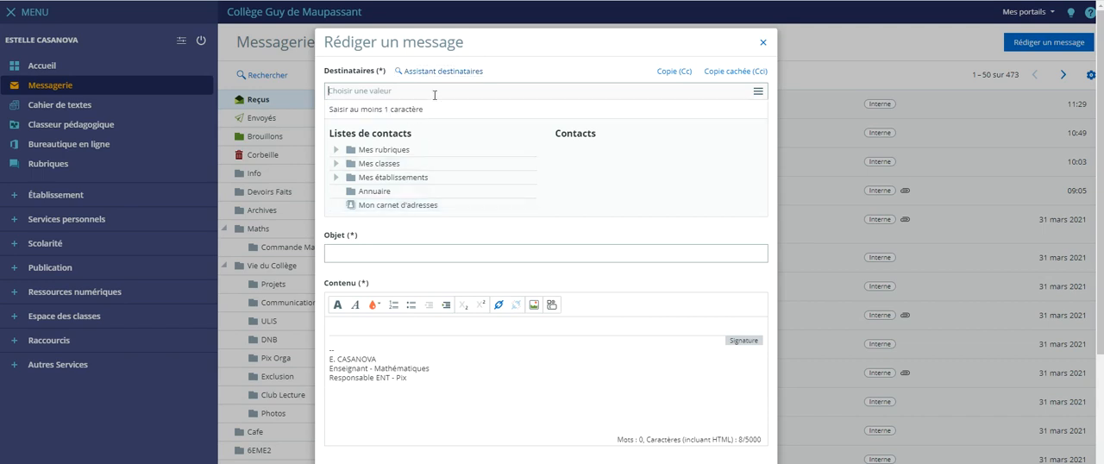
type("cas")
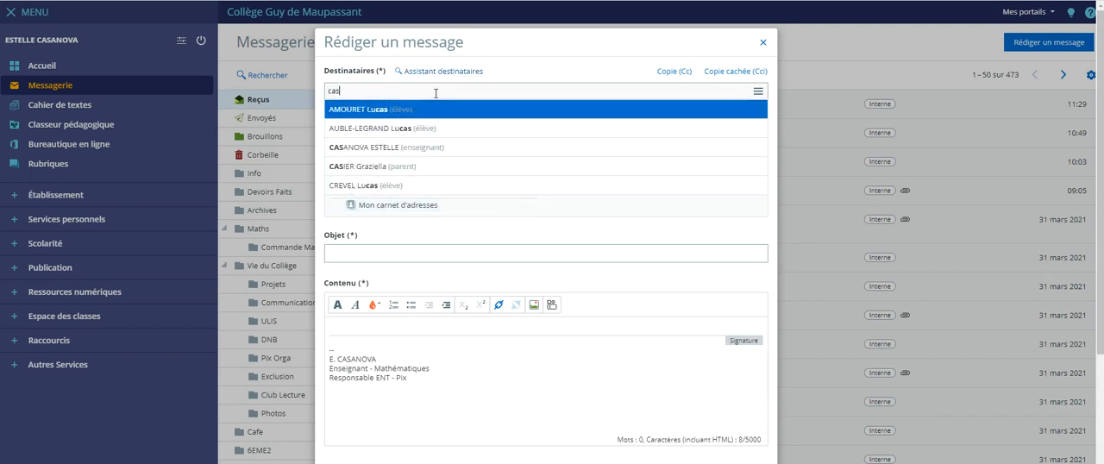
type("a")
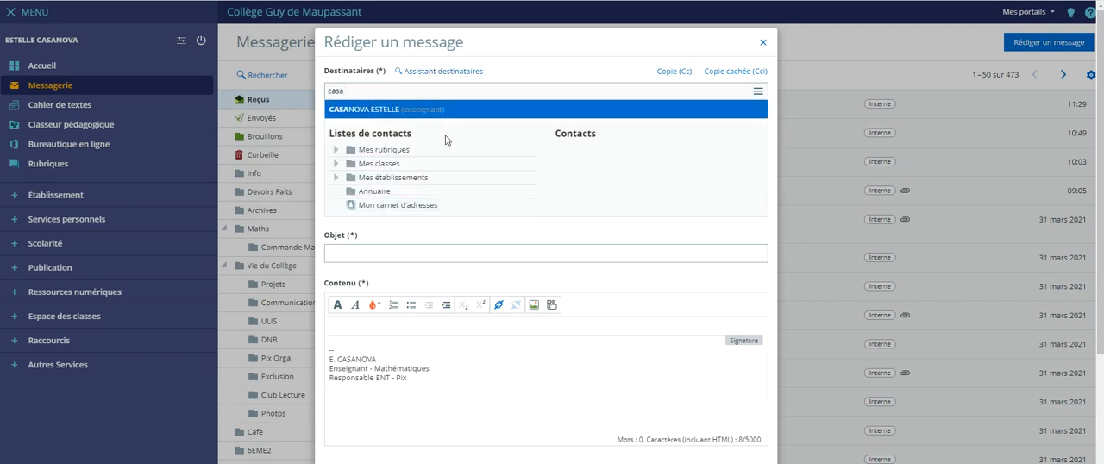
- Attach the saved "-6e2-sherif" .ggb file to the message from the computer's downloads
scroll(545, 316, "down", 3)
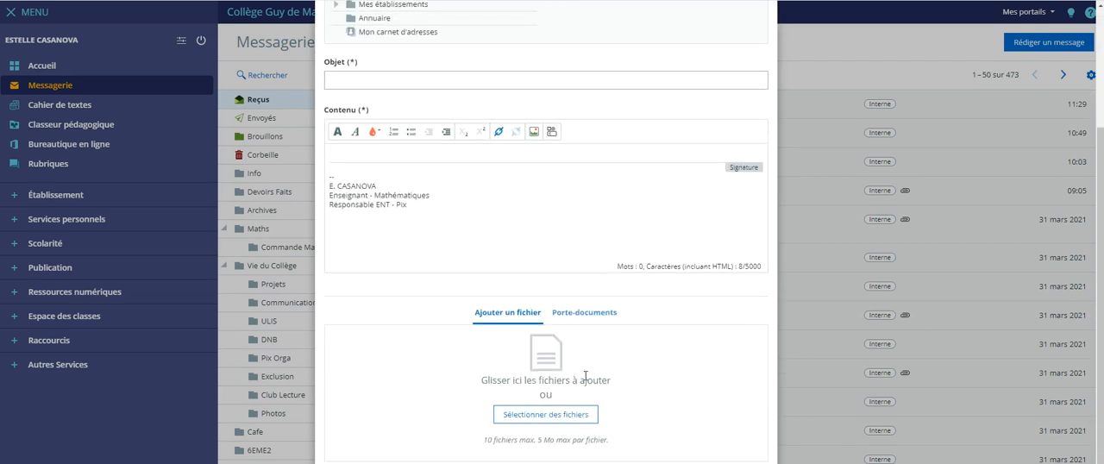
scroll(585, 377, "down", 1)
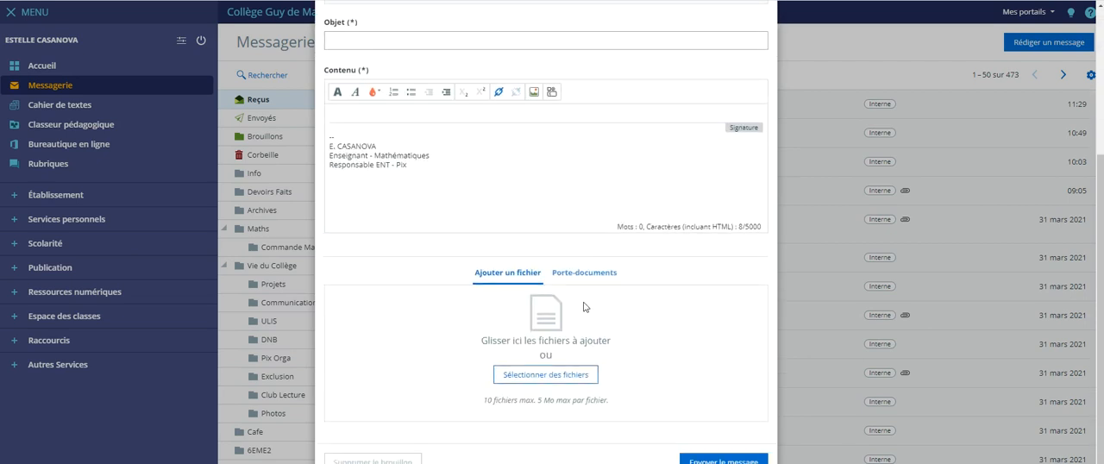
left_click(566, 379)
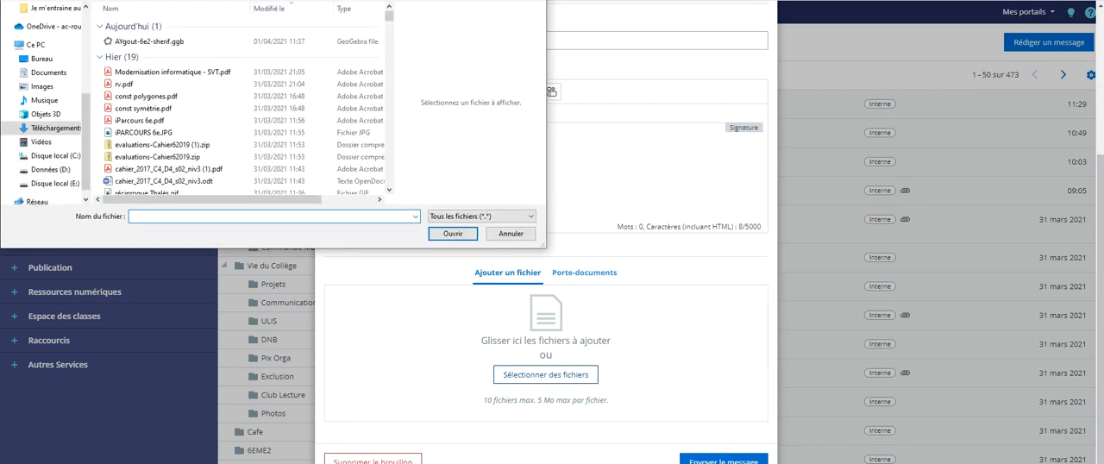
left_click(511, 234)
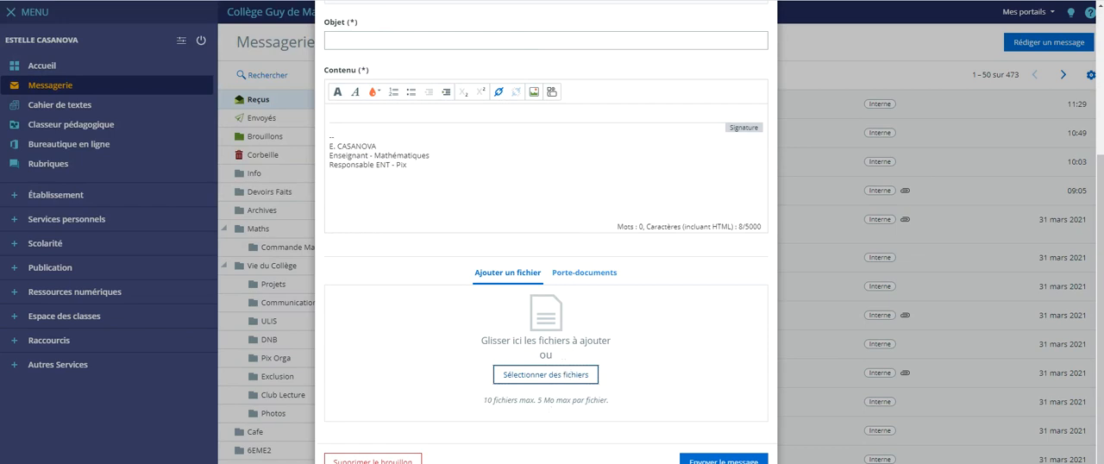
left_click_drag(51, 440, 582, 333)
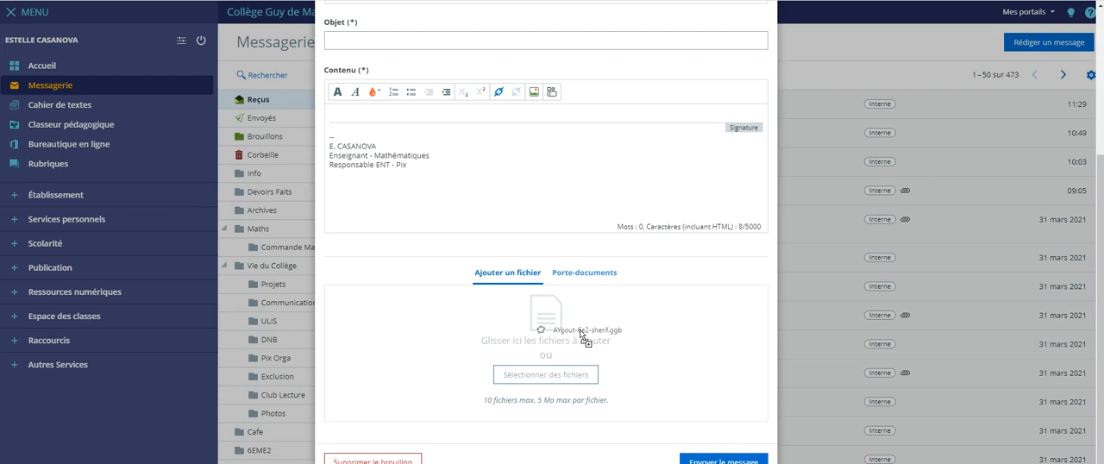
left_click_drag(581, 335, 581, 335)
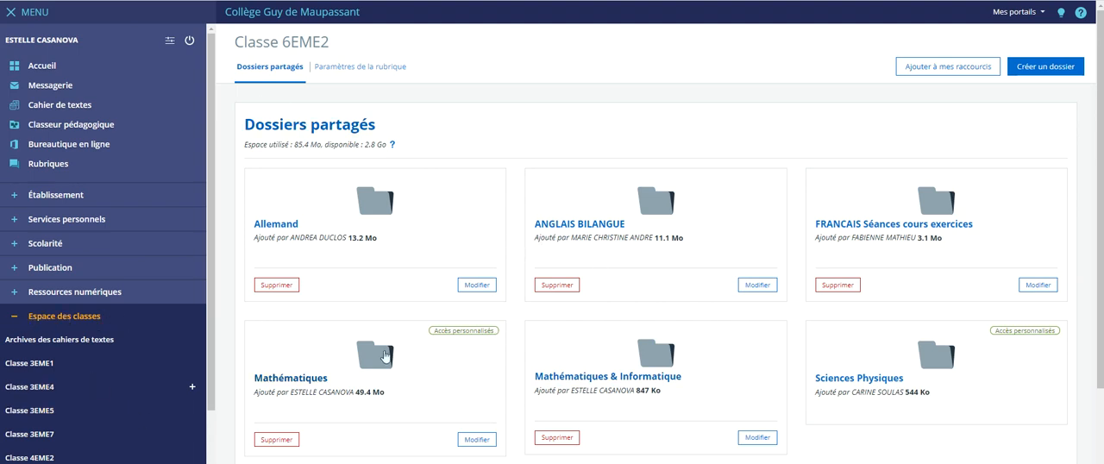
- In class 6EME2's Mathématiques & Informatique shared folder, add a subfolder named with the student's full name
left_click(647, 375)
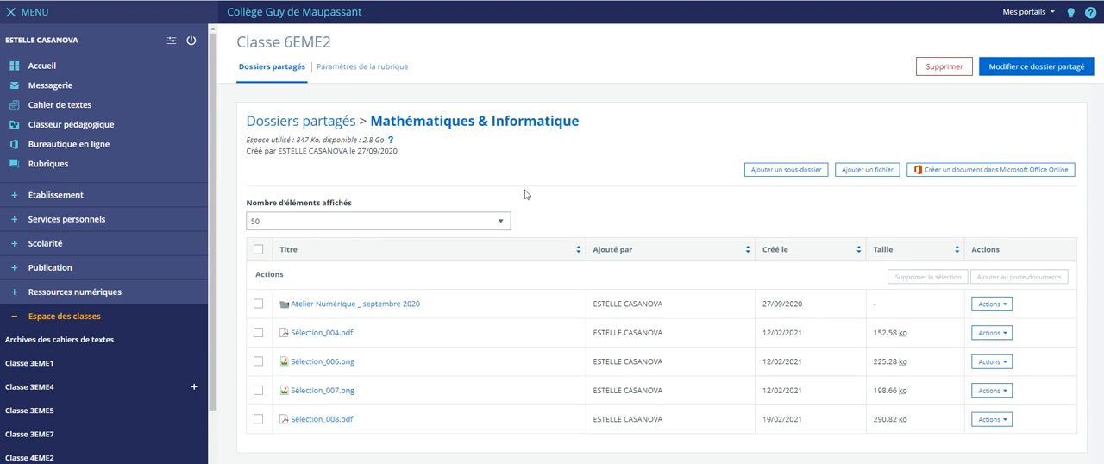
left_click(794, 172)
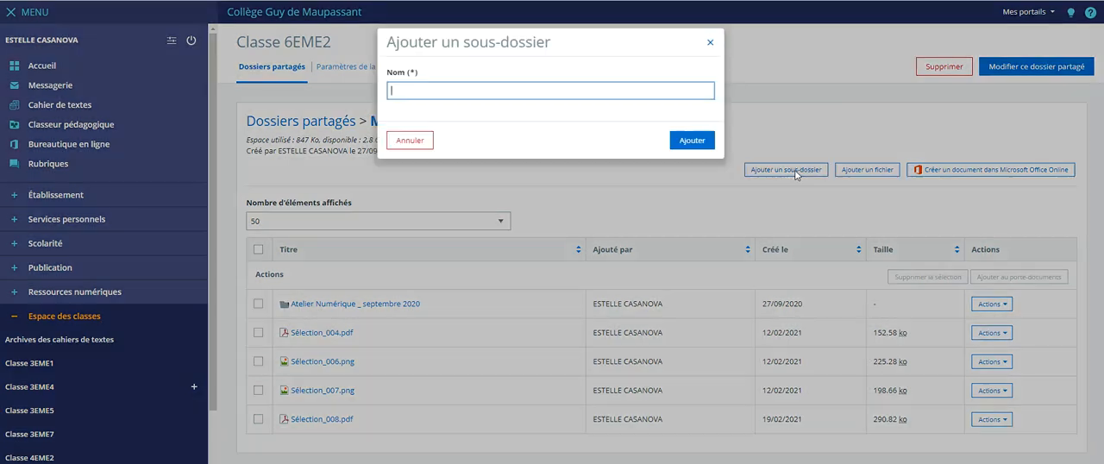
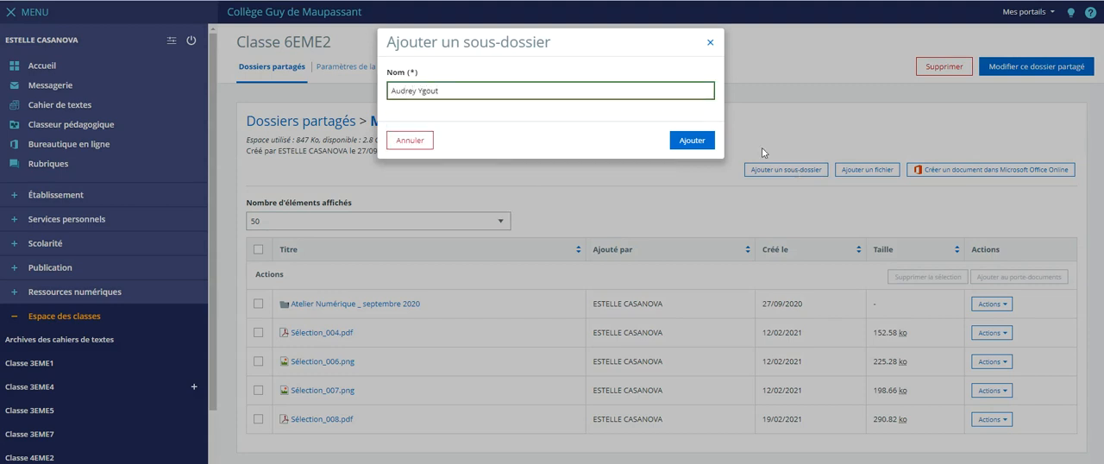
left_click(692, 140)
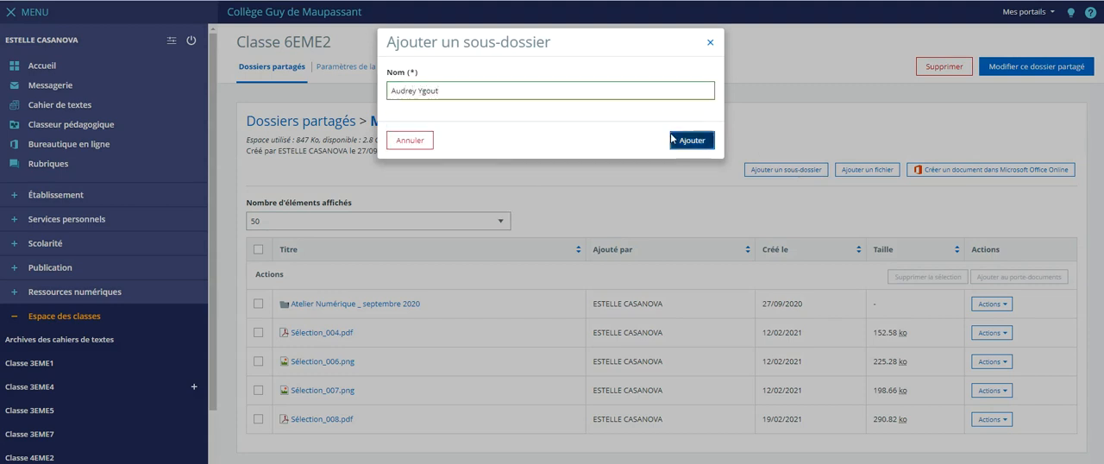
scroll(656, 367, "down", 1)
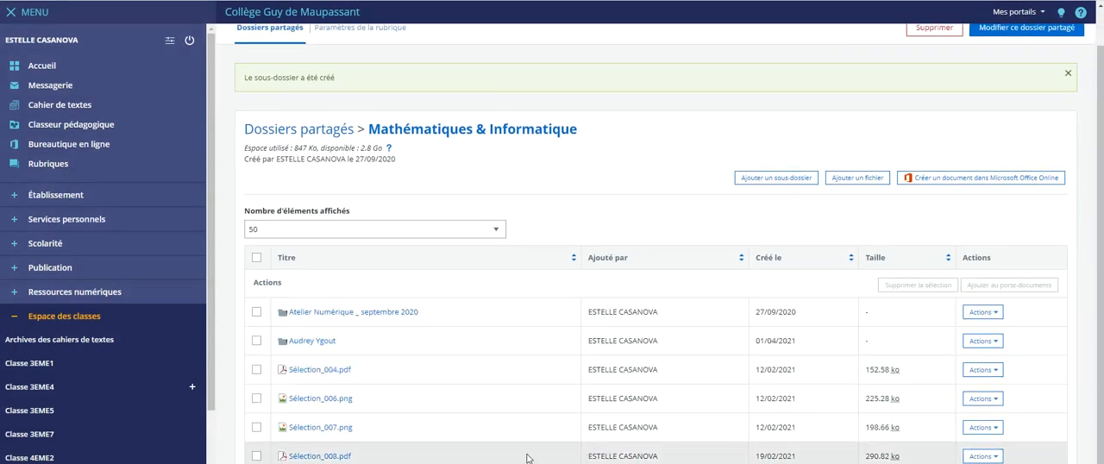
- Open the student's subfolder and view its form for adding files, closing it without adding any
left_click(312, 341)
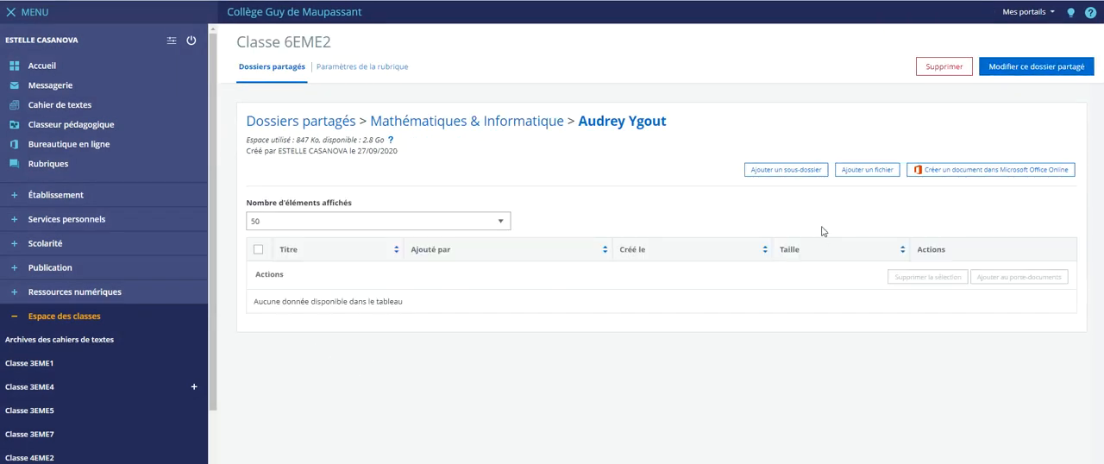
left_click(867, 170)
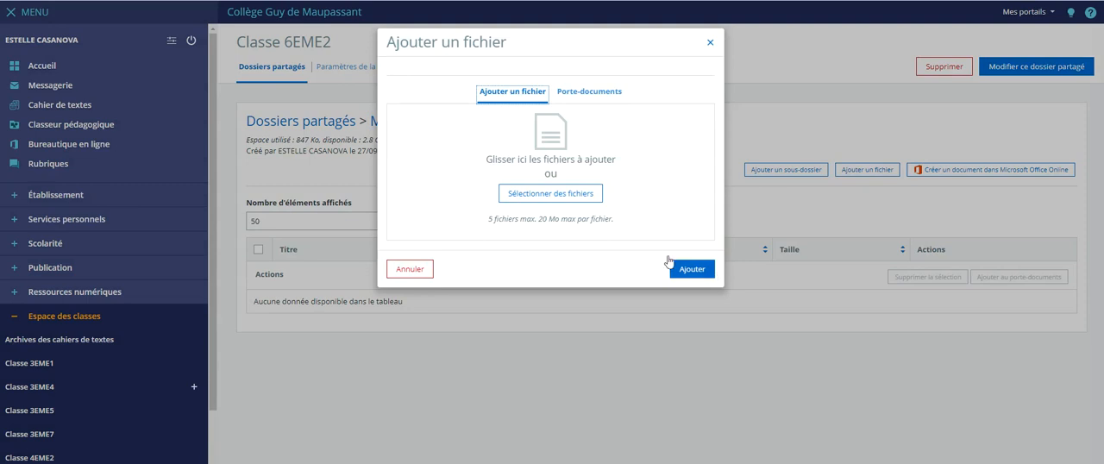
left_click(411, 269)
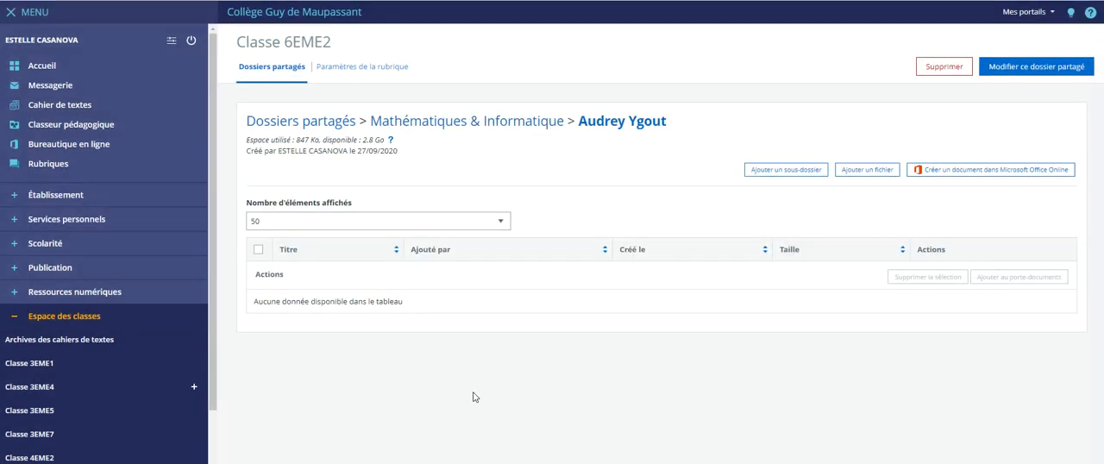
- Return to the Mathématiques & Informatique folder and delete the student's subfolder with its contents
left_click(499, 121)
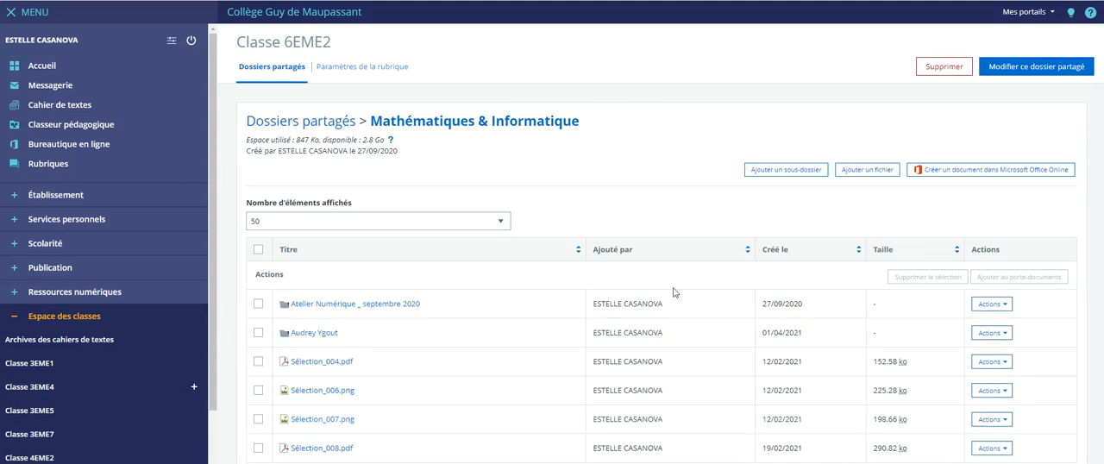
left_click(1001, 337)
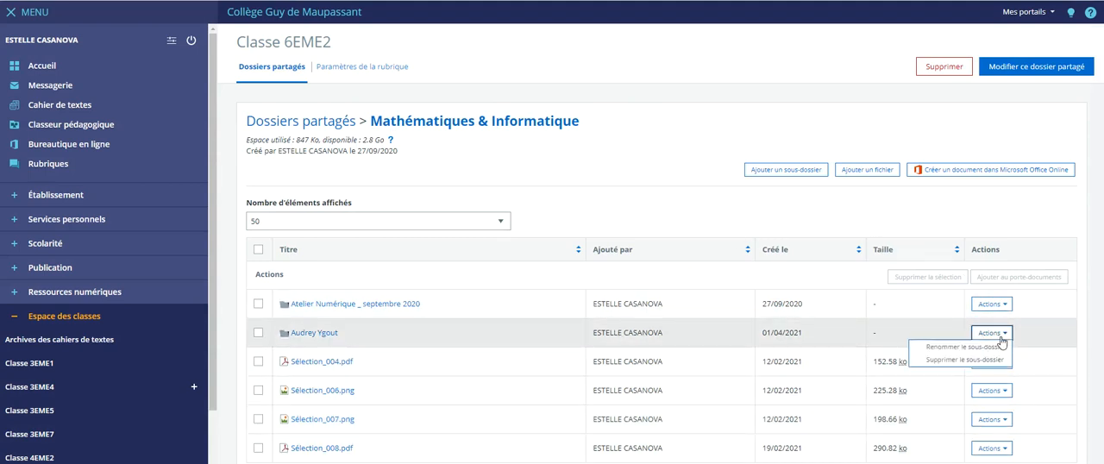
left_click(965, 359)
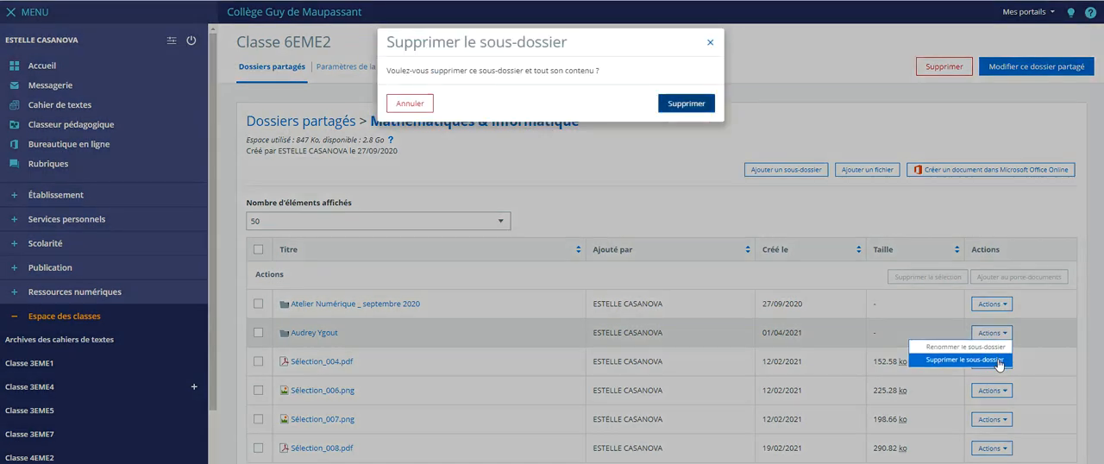
left_click(686, 104)
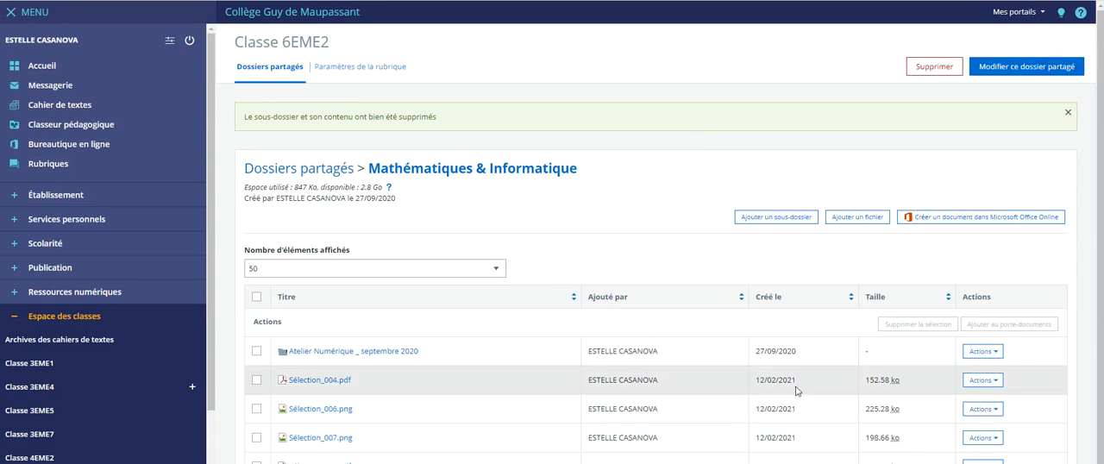
- Start a new homework assignment in the Cahier de textes with student response mode Pièces jointes, and leave it without saving
left_click(88, 107)
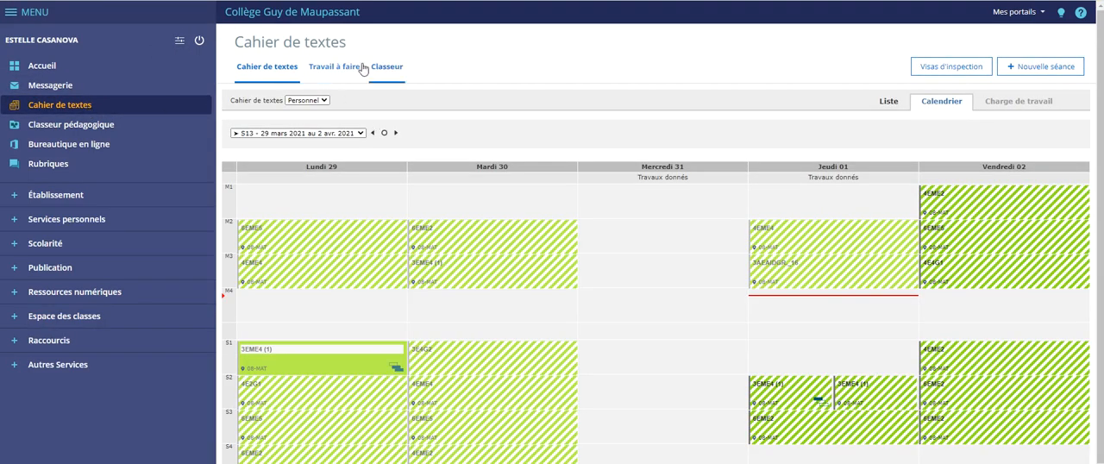
left_click(336, 69)
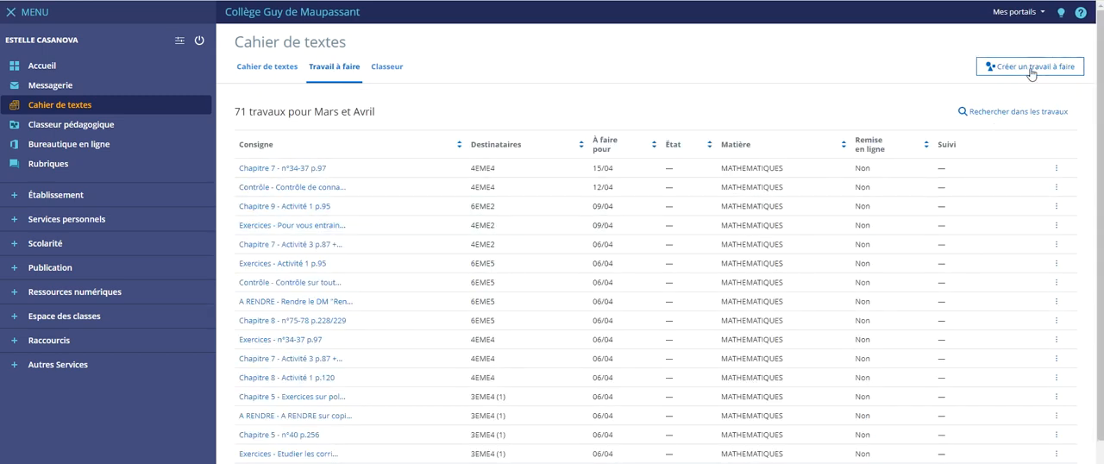
left_click(1032, 71)
scroll(740, 313, "down", 5)
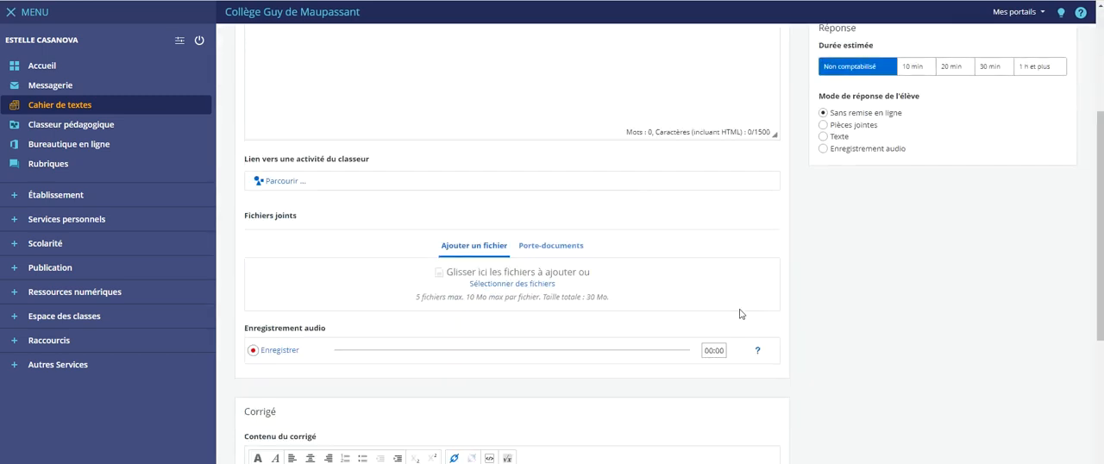
scroll(523, 308, "down", 3)
scroll(730, 328, "up", 5)
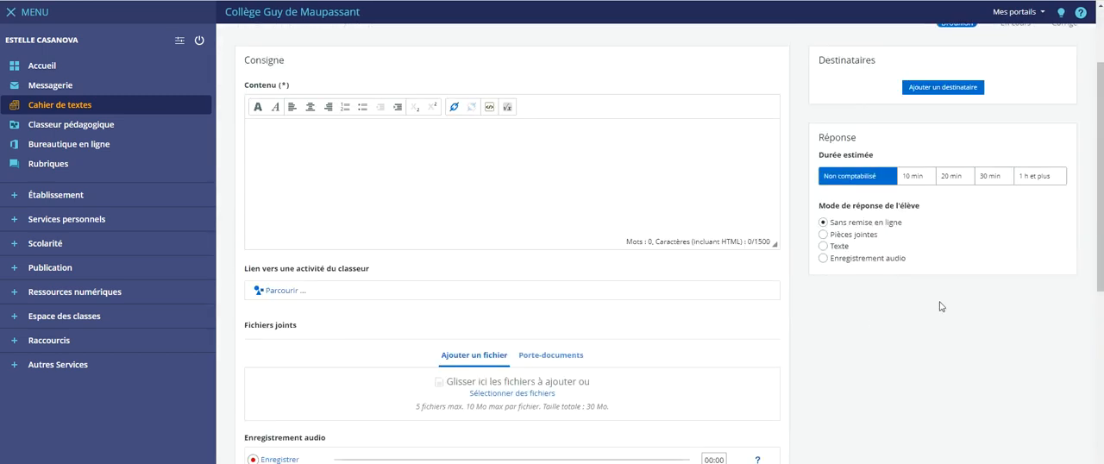
left_click(836, 239)
scroll(847, 321, "up", 2)
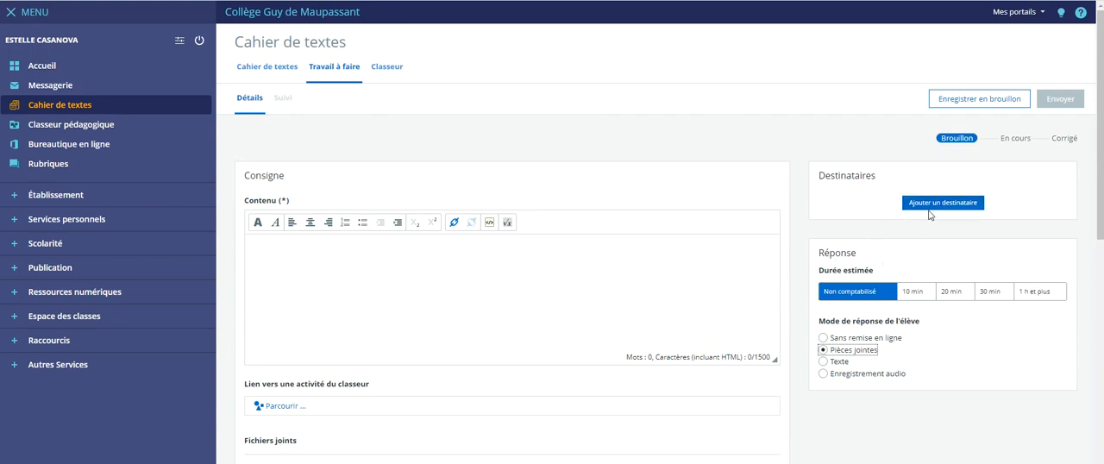
left_click(268, 75)
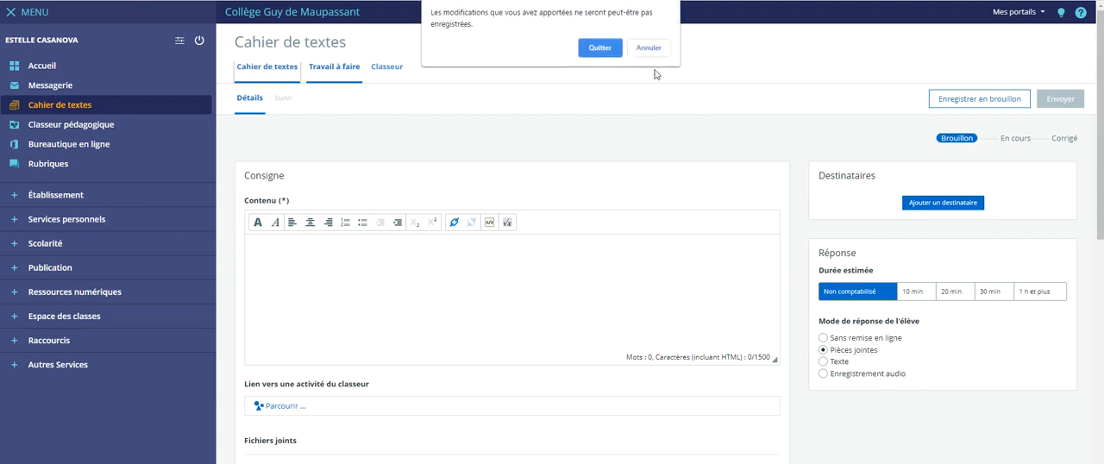
left_click(608, 47)
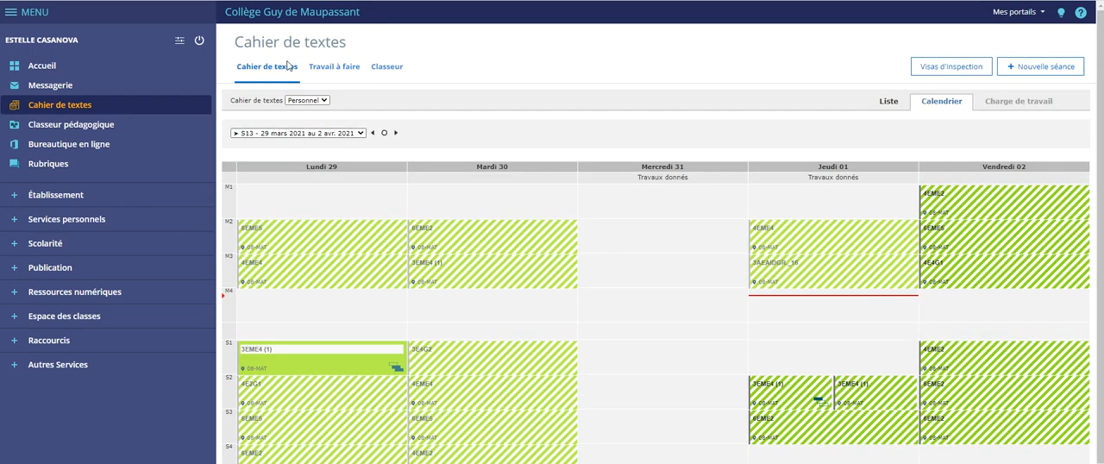
- Sort the Travail à faire list by Remise en ligne with Oui first and open the first draft assignment listed
left_click(333, 69)
scroll(689, 309, "down", 1)
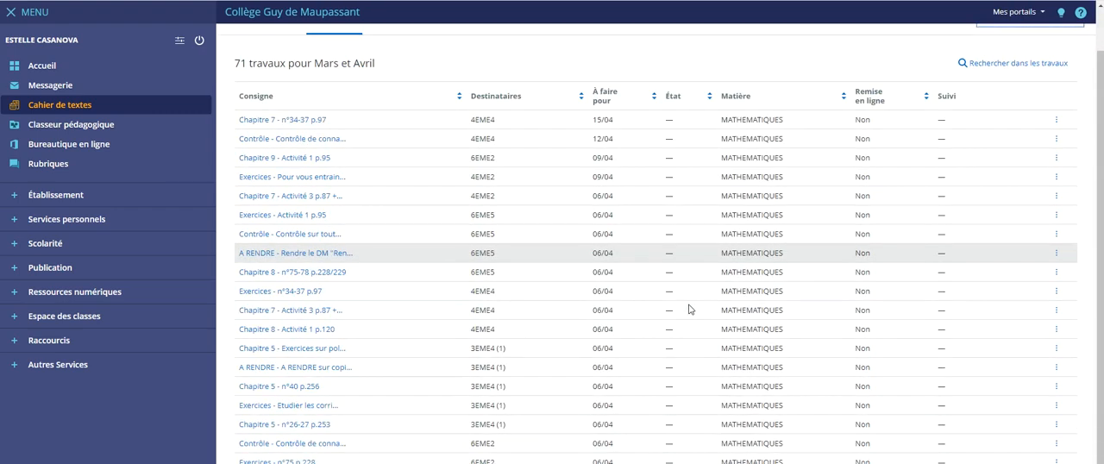
scroll(699, 362, "up", 1)
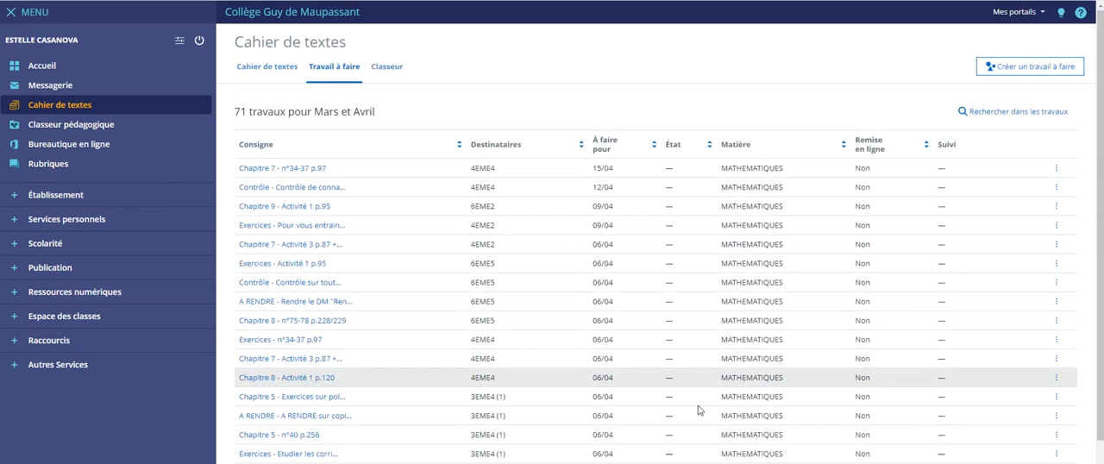
left_click(868, 146)
scroll(916, 214, "down", 1)
scroll(916, 214, "up", 1)
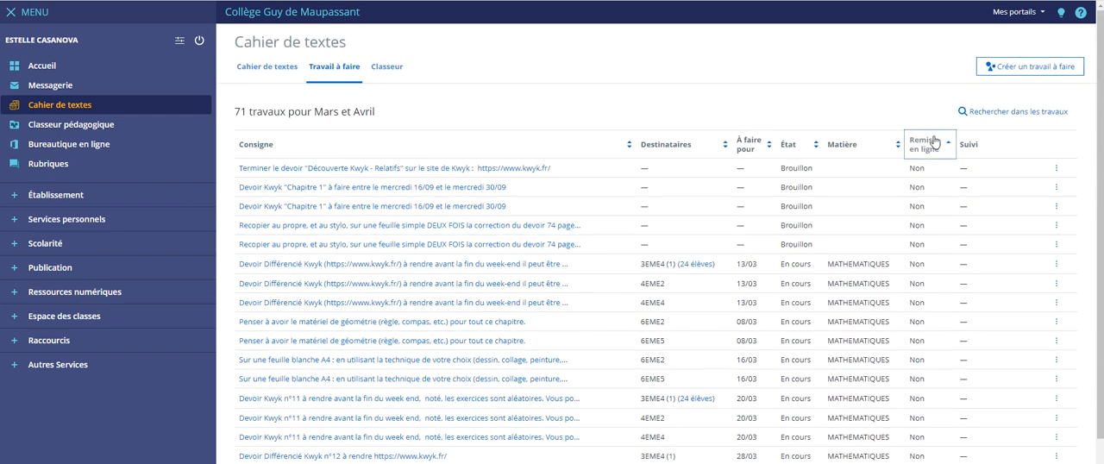
left_click(915, 141)
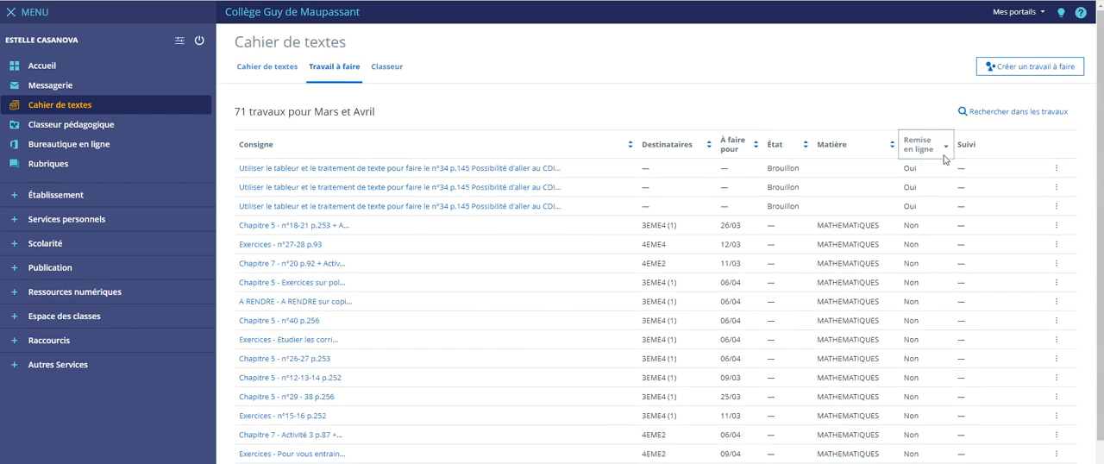
left_click(541, 169)
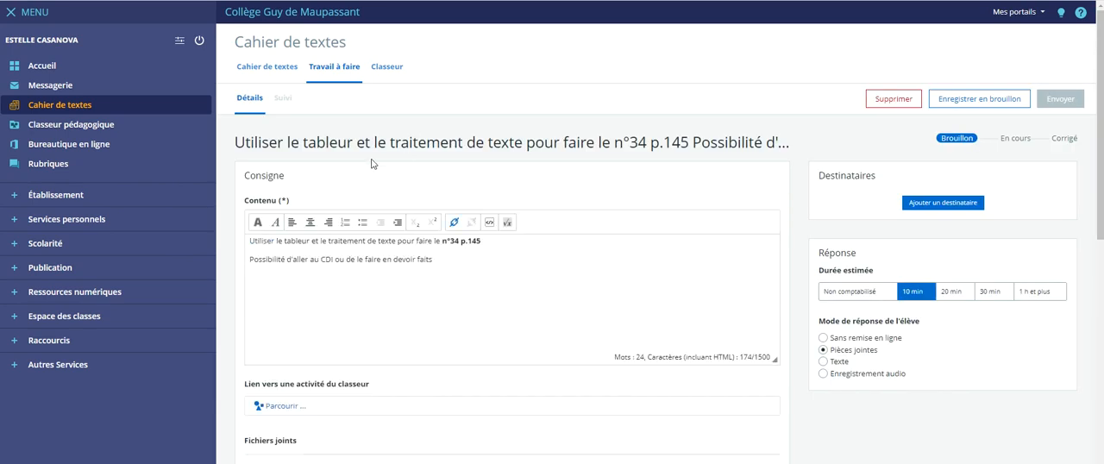
- Look through the draft assignment's Consigne, Fichiers joints and Corrigé sections, and return to the Travail à faire list
scroll(853, 202, "down", 3)
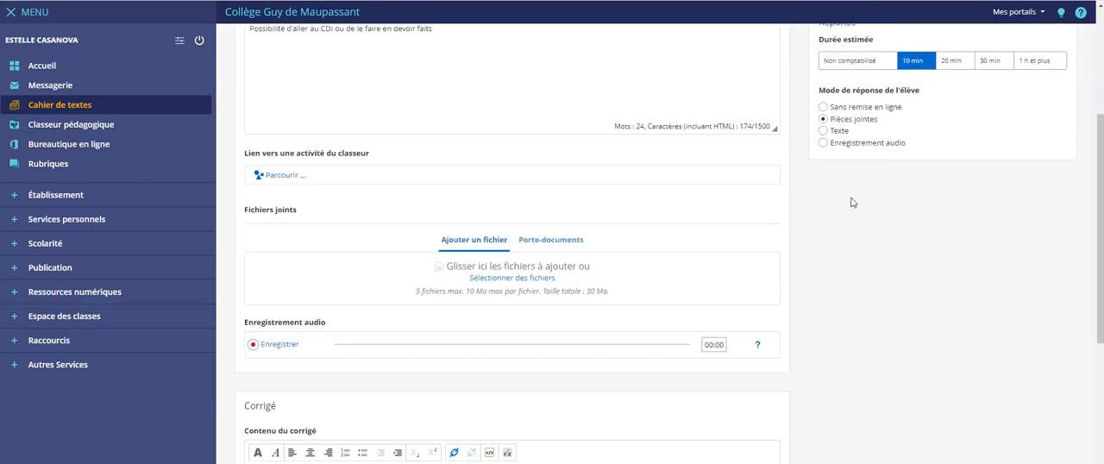
scroll(837, 279, "down", 5)
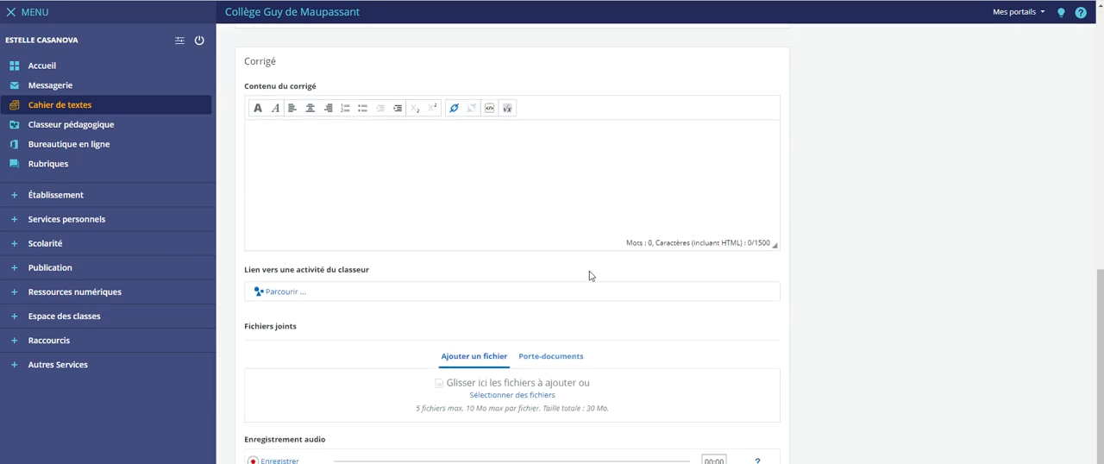
scroll(504, 383, "up", 7)
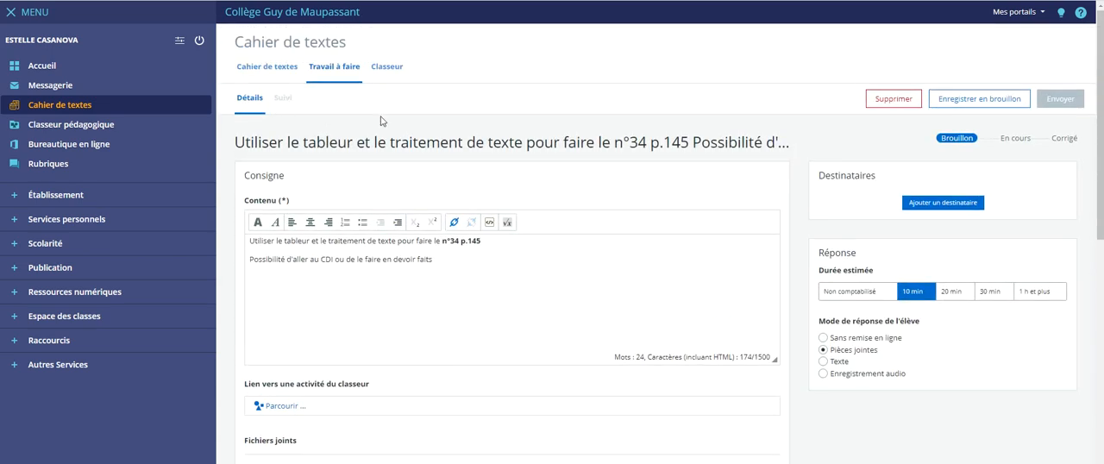
left_click(266, 67)
left_click(316, 72)
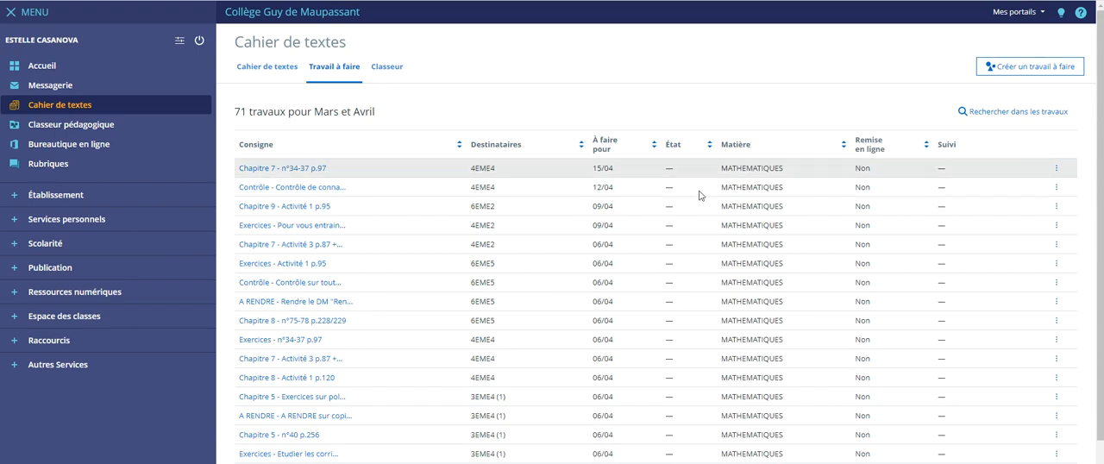
- Open a 4EME4 assignment to view its session of Mardi 6 avril 2021, and return to the Travail à faire list
scroll(376, 296, "down", 1)
left_click(309, 297)
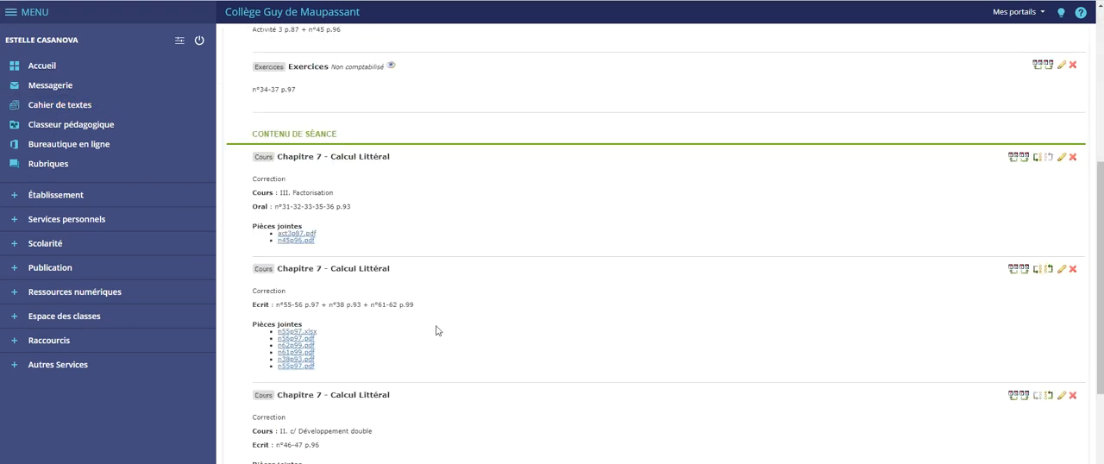
scroll(363, 245, "up", 4)
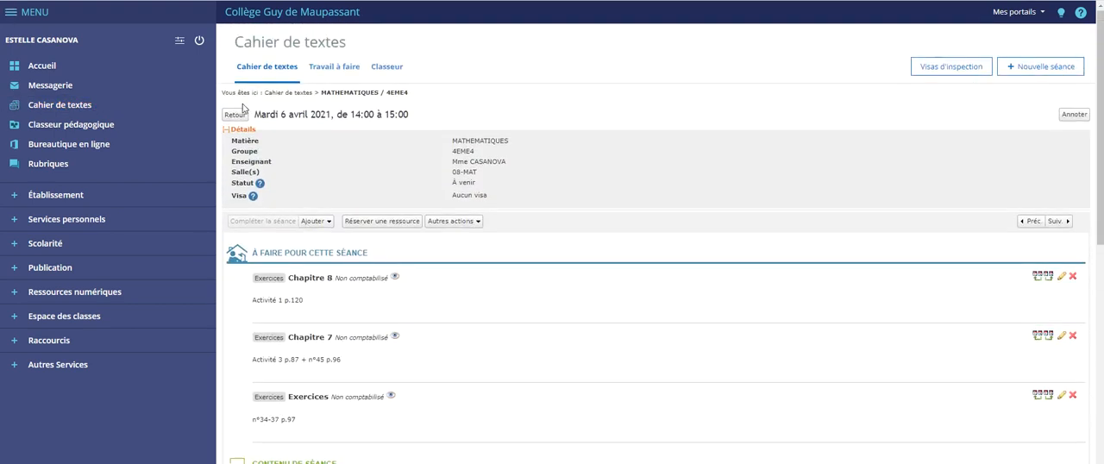
left_click(298, 64)
left_click(336, 76)
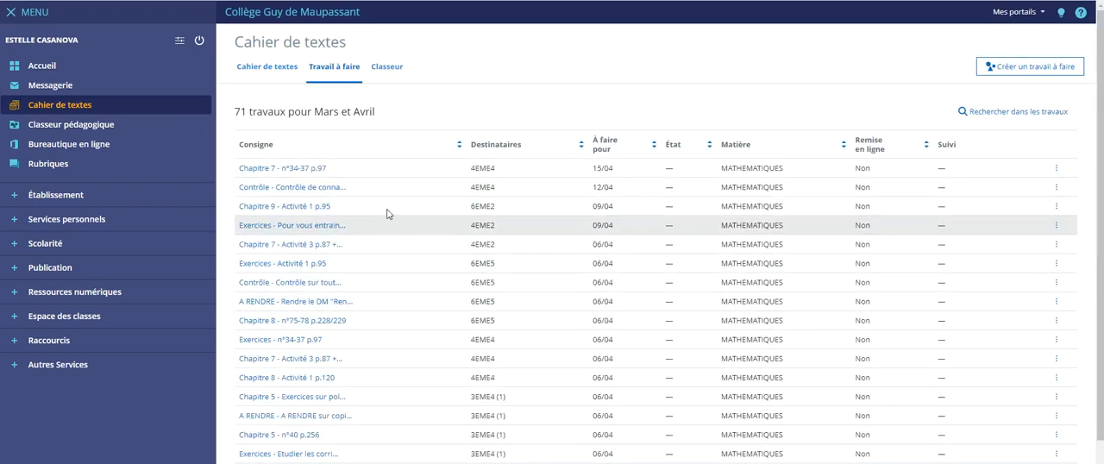
- Sort the assignments by À faire pour in ascending order and open the 6EME2 assignment "Penser à avoir le matériel de géométrie"
left_click(604, 141)
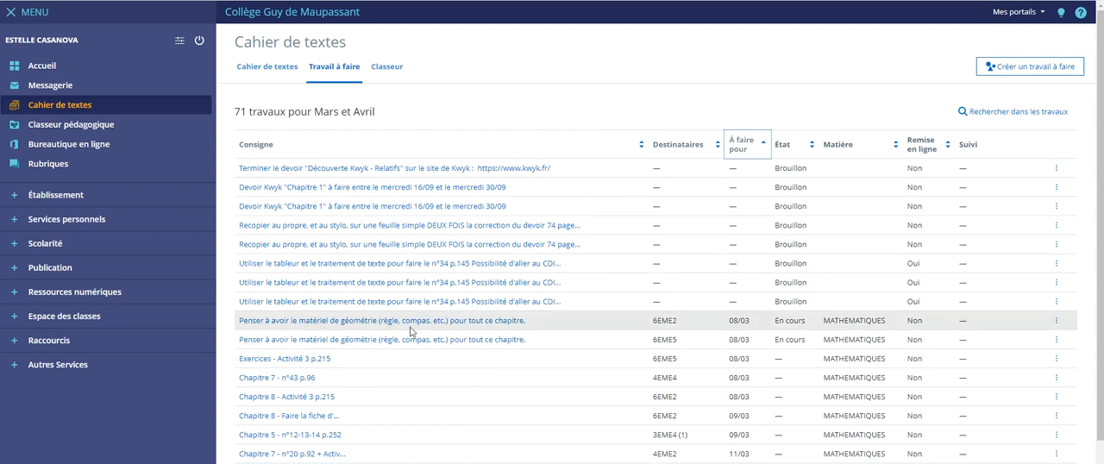
left_click(458, 321)
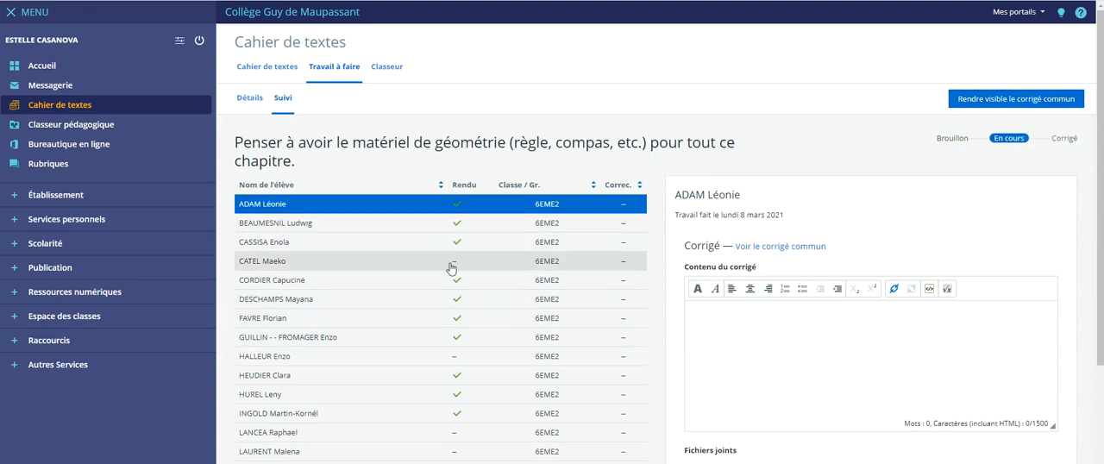
- Examine each student's Rendu and Correc. status and the individual correction form in the assignment's tracking view
scroll(455, 308, "down", 3)
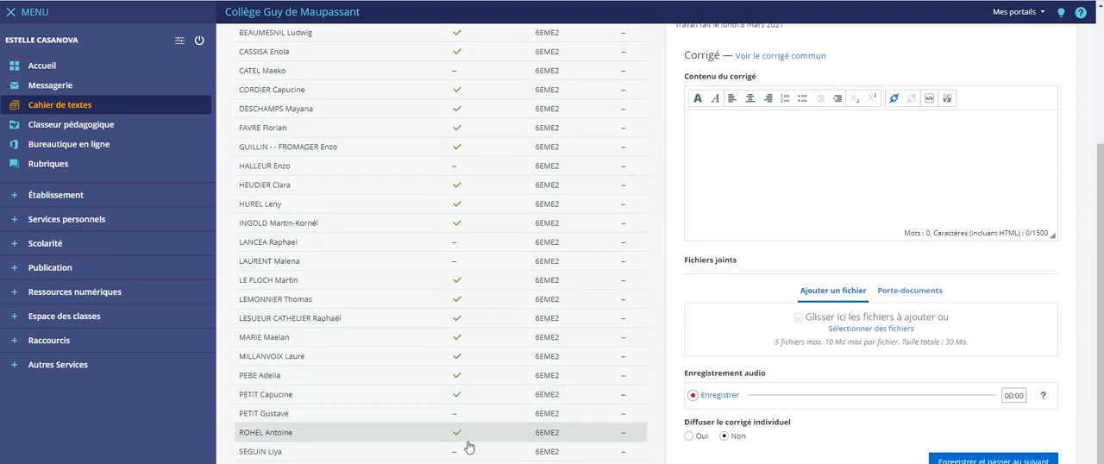
scroll(480, 409, "up", 1)
scroll(480, 409, "up", 3)
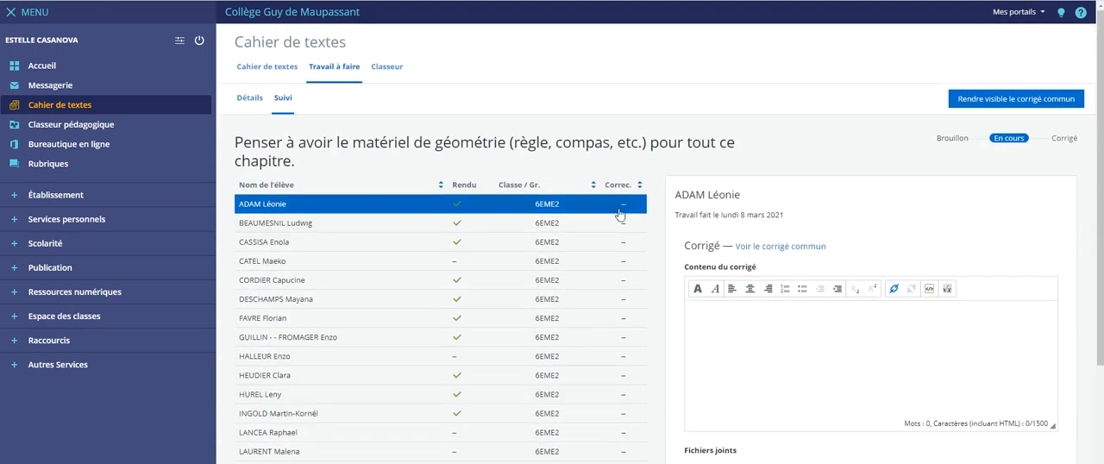
scroll(622, 216, "down", 3)
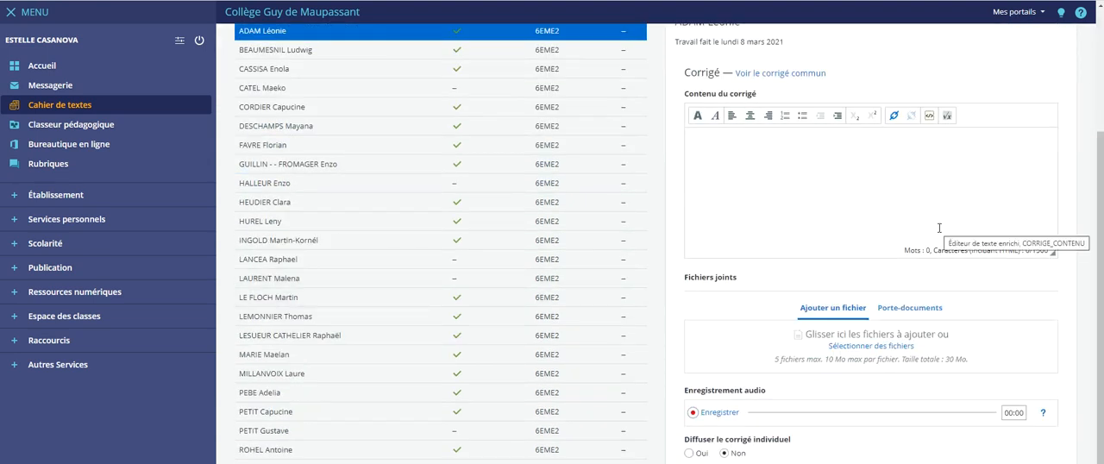
scroll(495, 224, "up", 3)
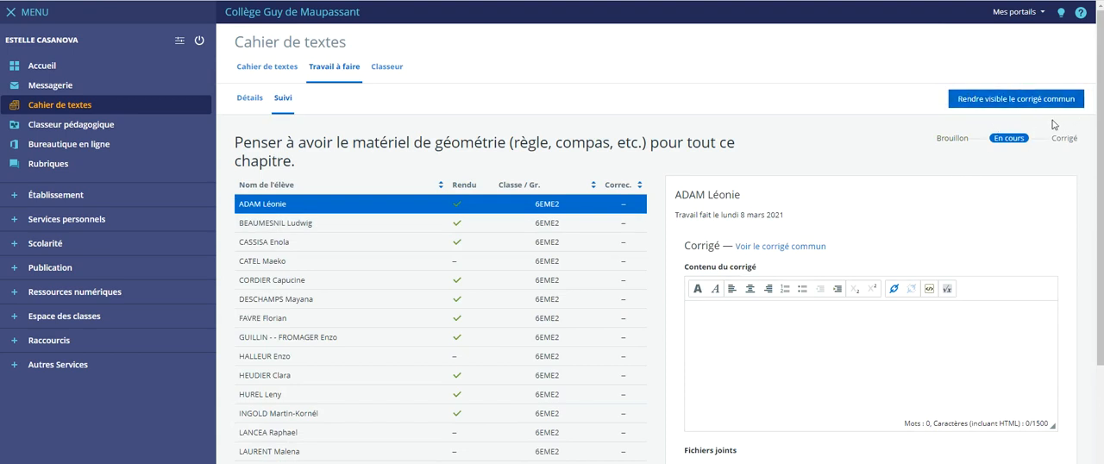
scroll(594, 322, "down", 3)
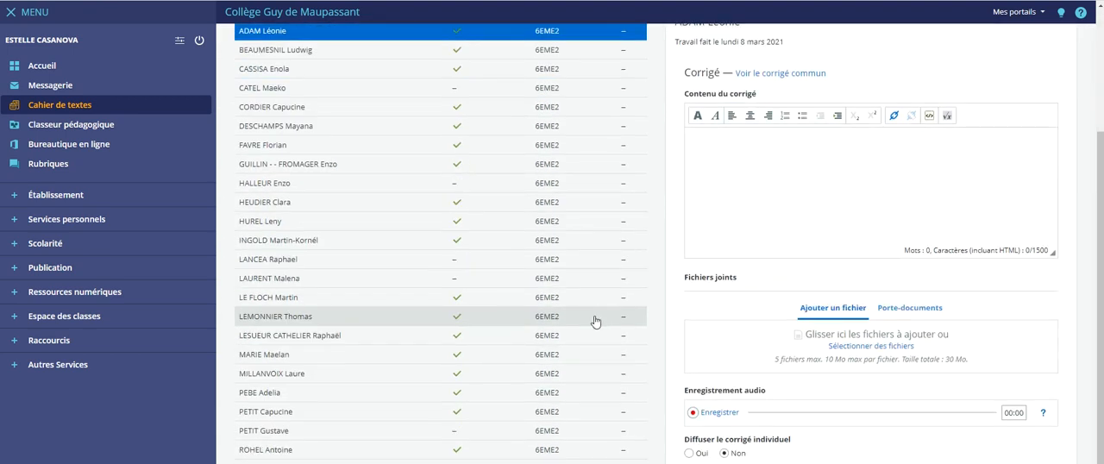
scroll(584, 338, "up", 2)
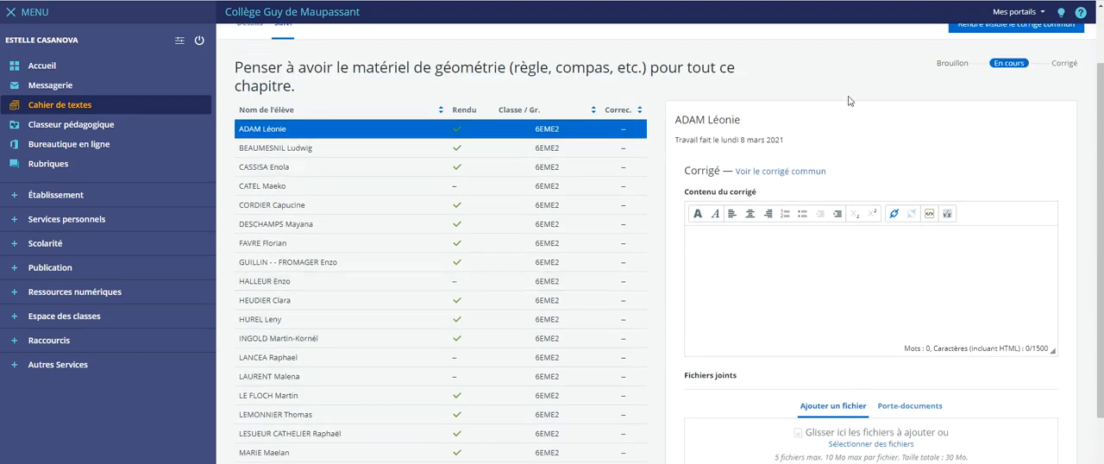